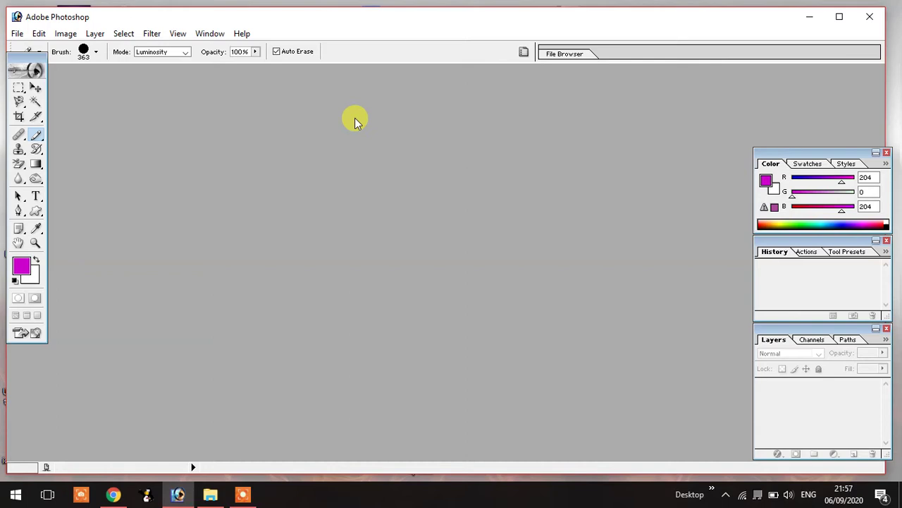
{"action": "key", "text": "ctrl+n"}
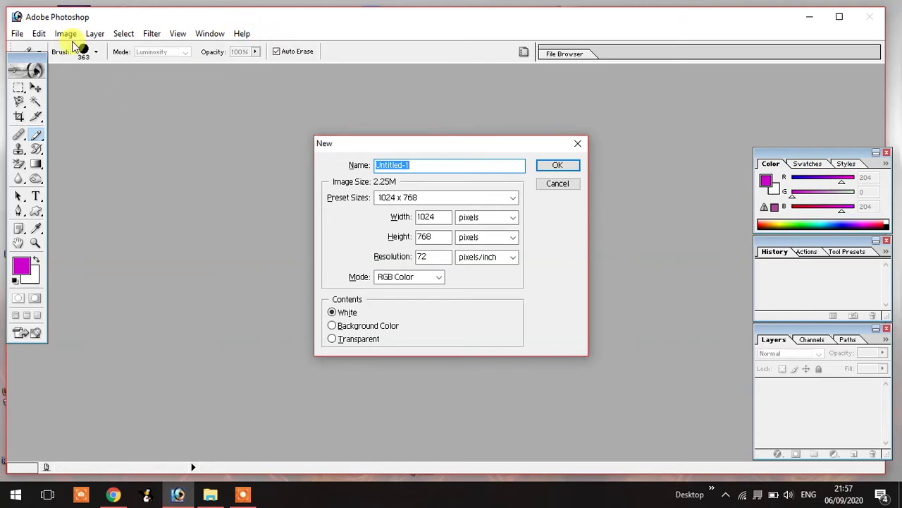
{"action": "left_click", "coordinate": [580, 144]}
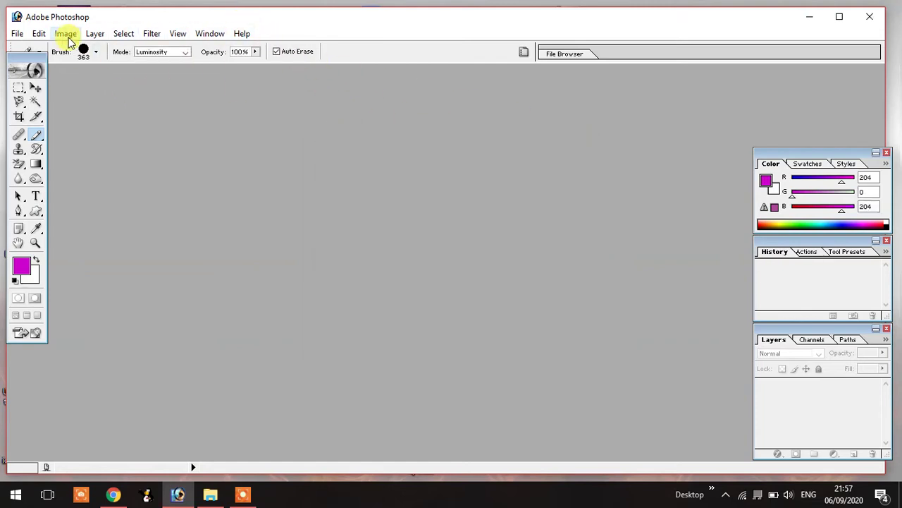
{"action": "left_click", "coordinate": [18, 35]}
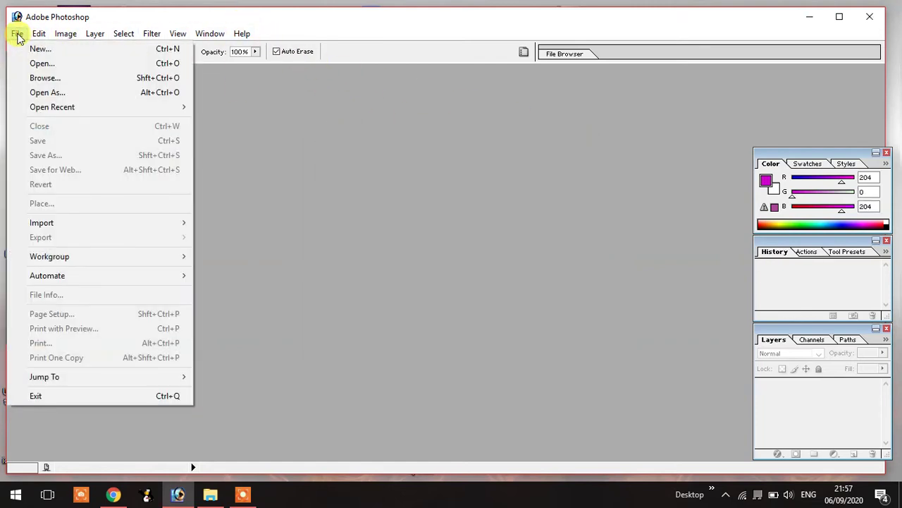
{"action": "left_click", "coordinate": [296, 177]}
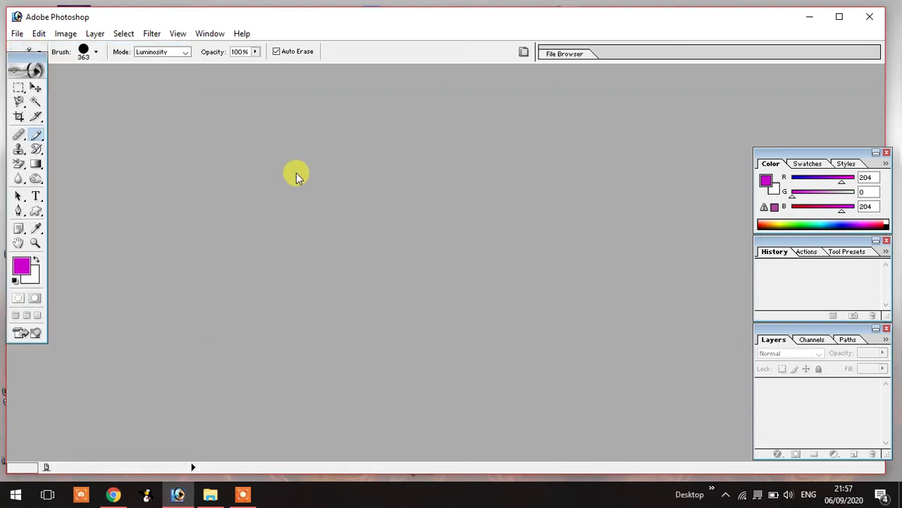
Create a white RGB document from the 1024 x 768 preset and move its window clear of the toolbox.
{"action": "key", "text": "ctrl+n"}
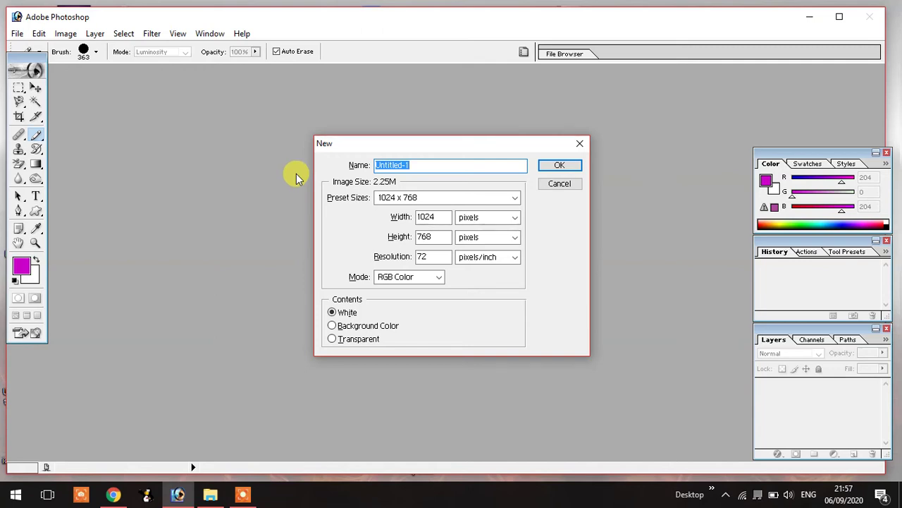
{"action": "left_click", "coordinate": [515, 200]}
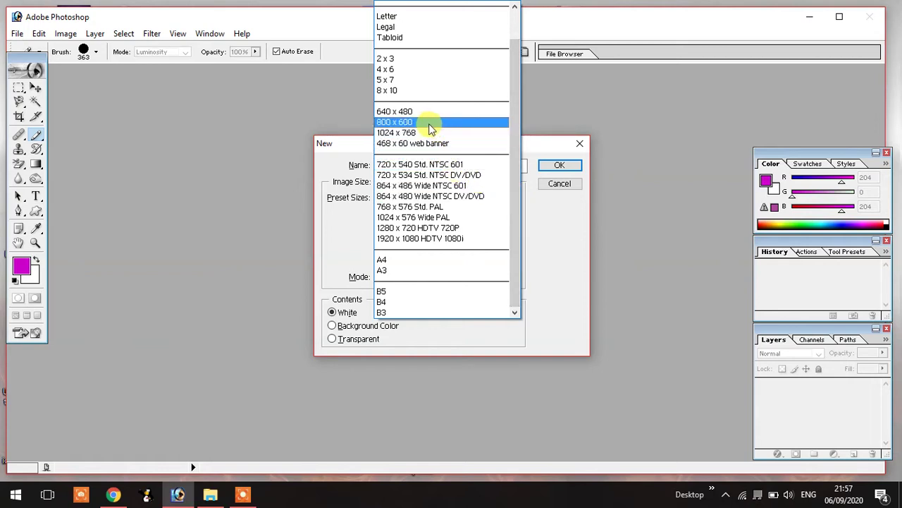
{"action": "left_click", "coordinate": [407, 133]}
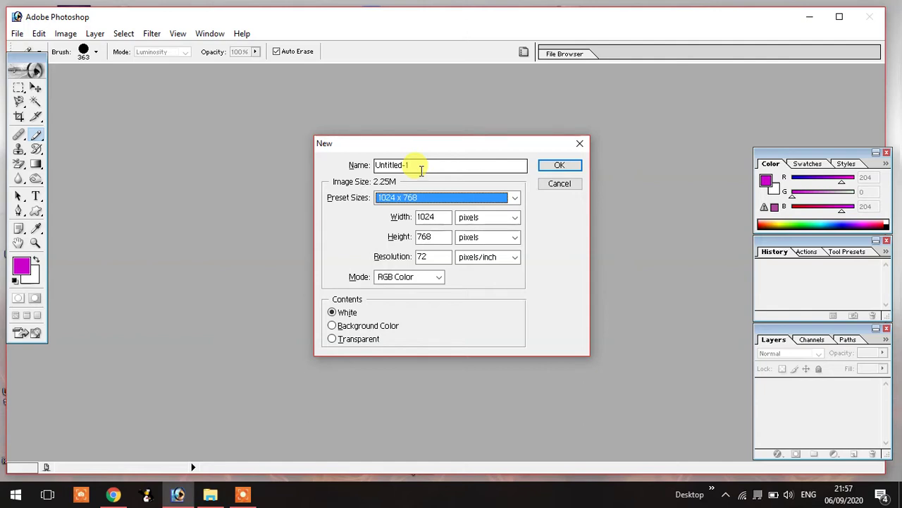
{"action": "left_click", "coordinate": [553, 168]}
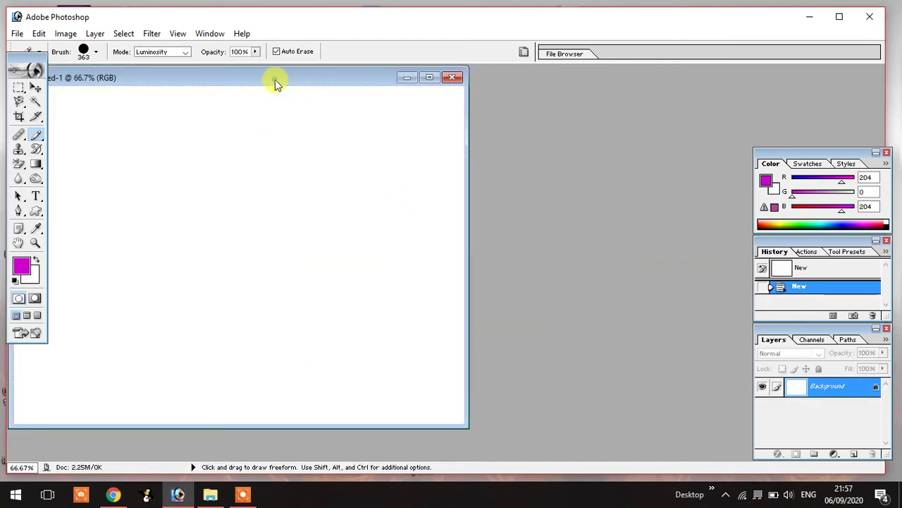
{"action": "left_click_drag", "start_coordinate": [275, 84], "coordinate": [446, 103]}
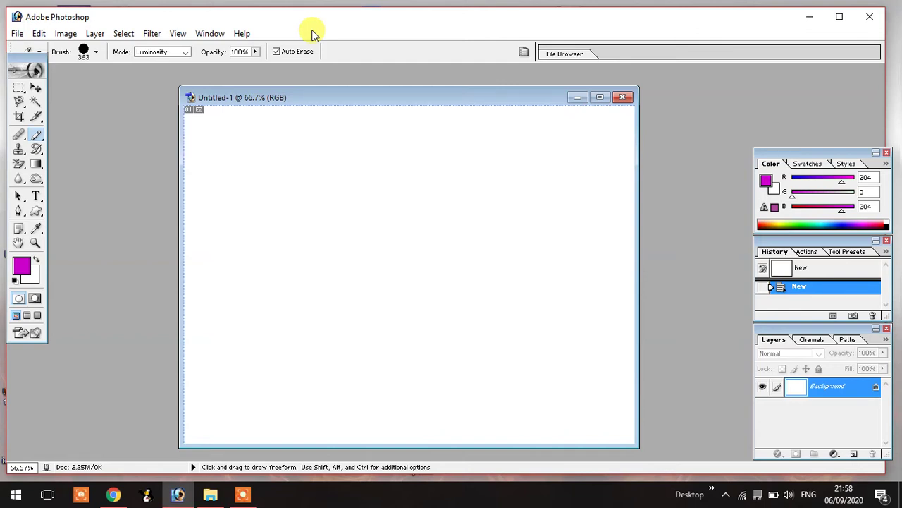
Cycle through all the screen modes and end in full screen with the menu bar.
{"action": "key", "text": "f"}
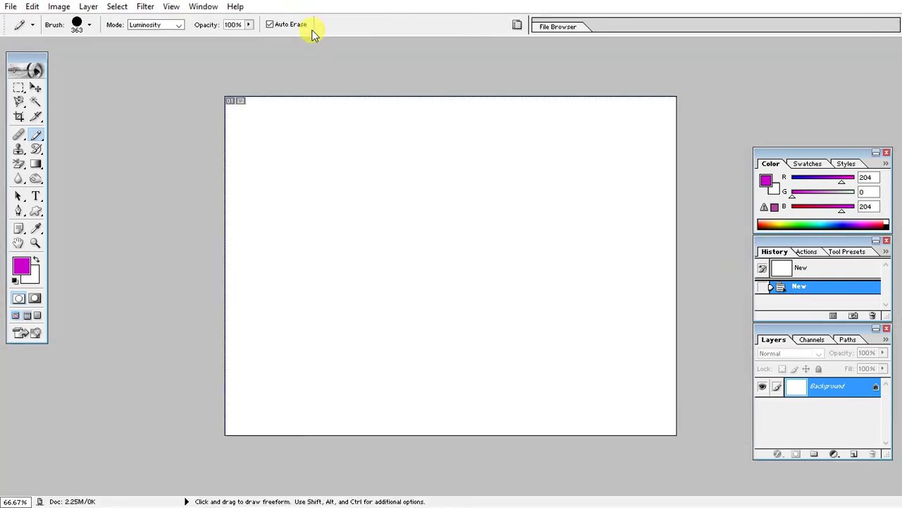
{"action": "key", "text": "f"}
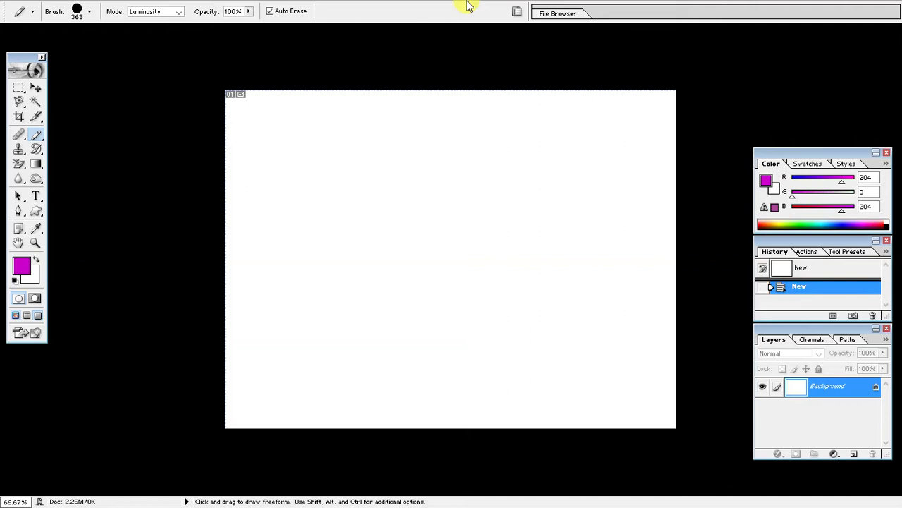
{"action": "key", "text": "f"}
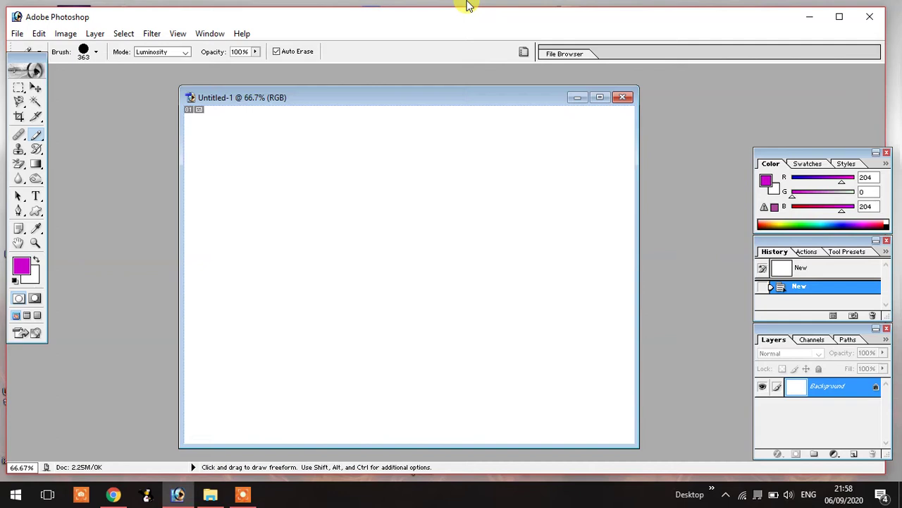
{"action": "key", "text": "f"}
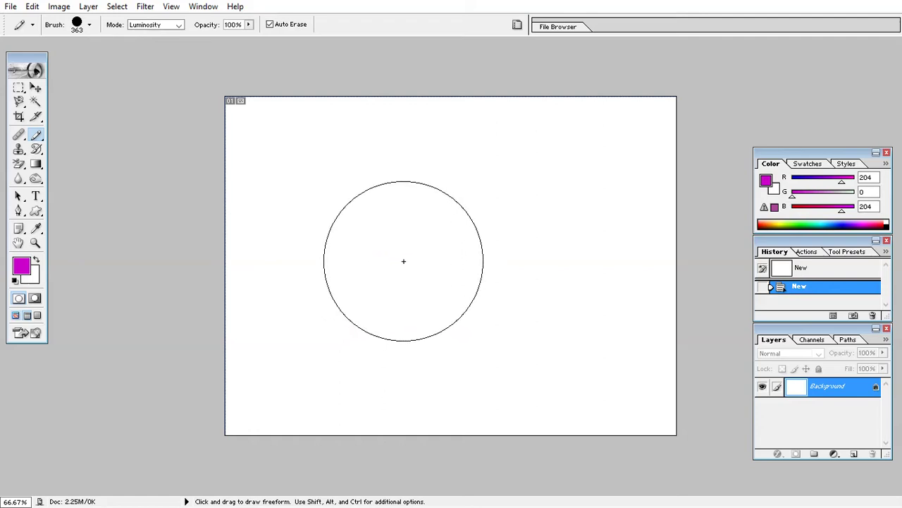
Draw a wavy pencil line across the upper part of the canvas with the 3 px brush.
{"action": "left_click", "coordinate": [89, 25]}
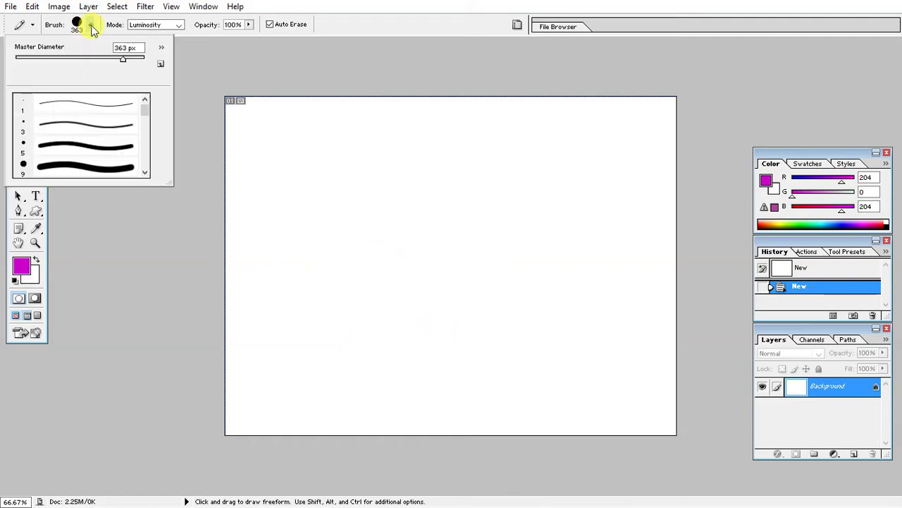
{"action": "left_click", "coordinate": [101, 103]}
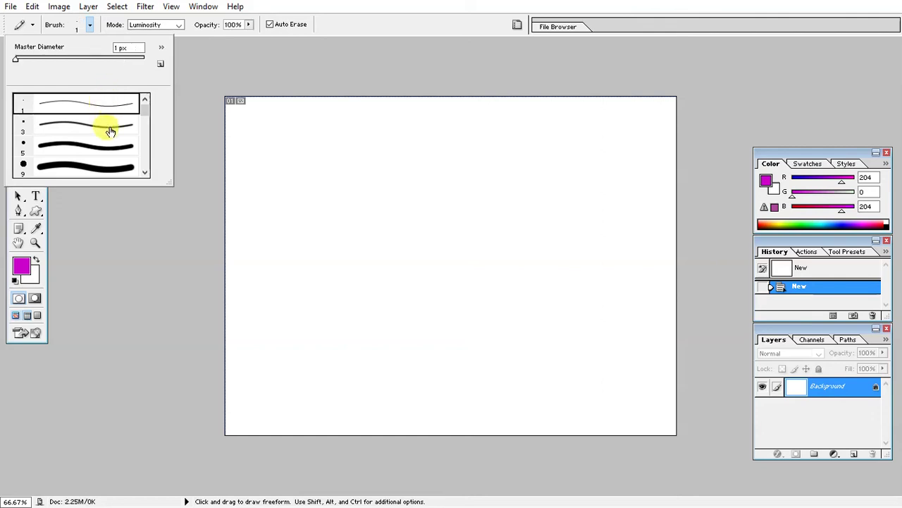
{"action": "left_click", "coordinate": [111, 131]}
{"action": "left_click", "coordinate": [269, 185]}
{"action": "mouse_move", "coordinate": [269, 185]}
{"action": "left_mouse_down"}
{"action": "mouse_move", "coordinate": [480, 206]}
{"action": "mouse_move", "coordinate": [506, 199]}
{"action": "left_mouse_up"}
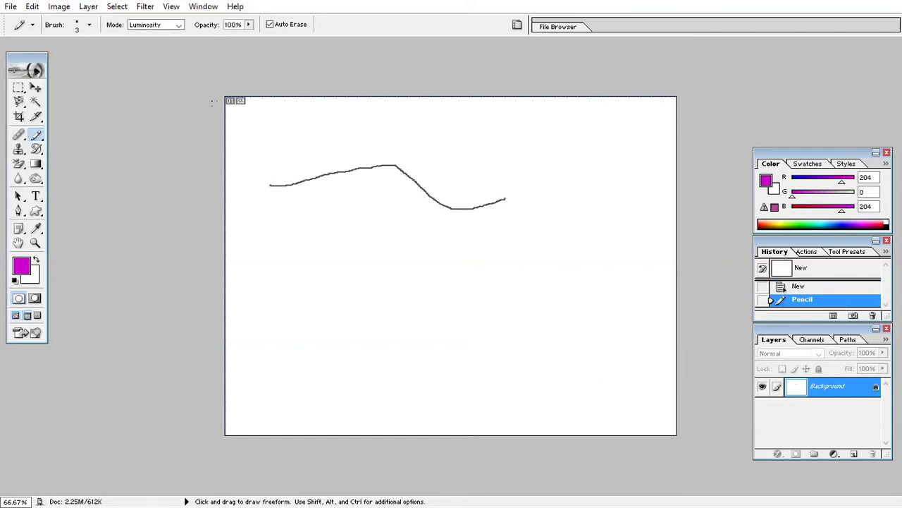
Draw a second wavy pencil line across the middle of the canvas with the 5 px brush.
{"action": "left_click", "coordinate": [89, 25]}
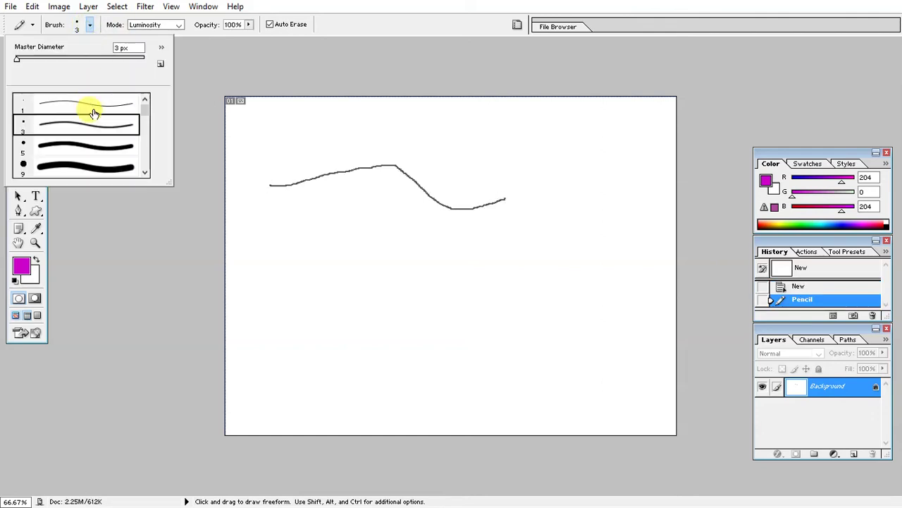
{"action": "left_click", "coordinate": [89, 146]}
{"action": "left_click", "coordinate": [247, 236]}
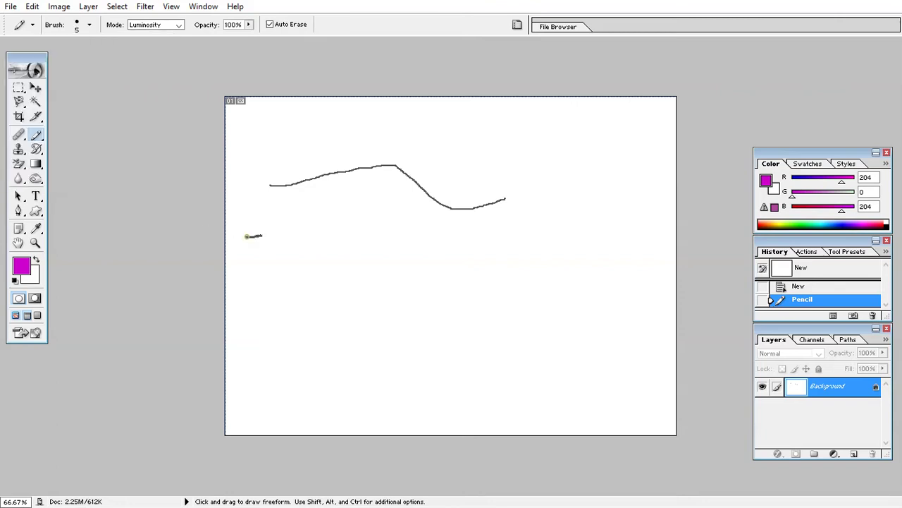
{"action": "left_click_drag", "start_coordinate": [262, 236], "coordinate": [548, 257]}
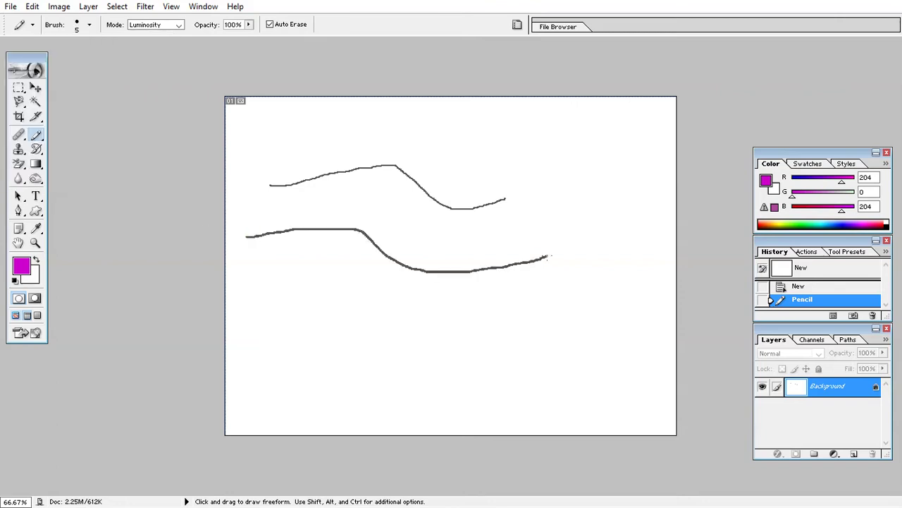
Draw a third wavy pencil line below the other two with the 9 px brush.
{"action": "left_click", "coordinate": [87, 26]}
{"action": "left_click", "coordinate": [82, 174]}
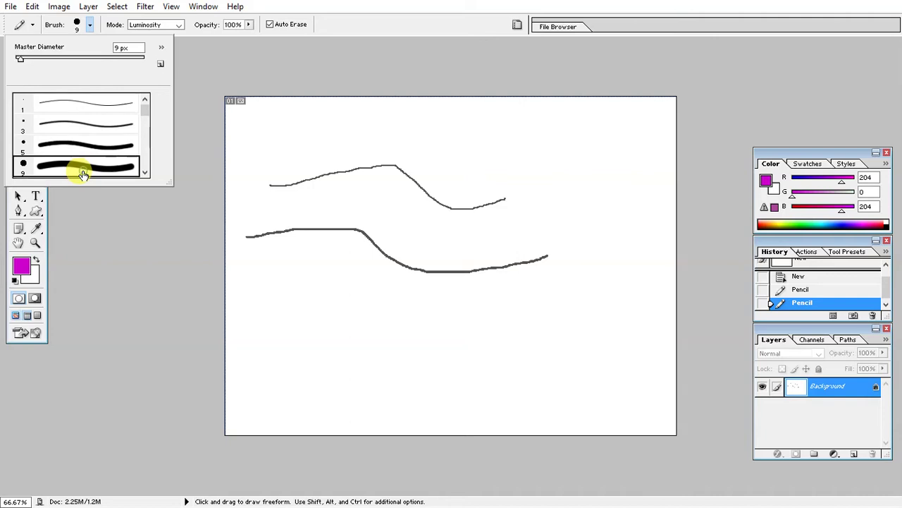
{"action": "left_click", "coordinate": [268, 318]}
{"action": "mouse_move", "coordinate": [268, 318]}
{"action": "left_mouse_down"}
{"action": "mouse_move", "coordinate": [420, 312]}
{"action": "mouse_move", "coordinate": [558, 329]}
{"action": "left_mouse_up"}
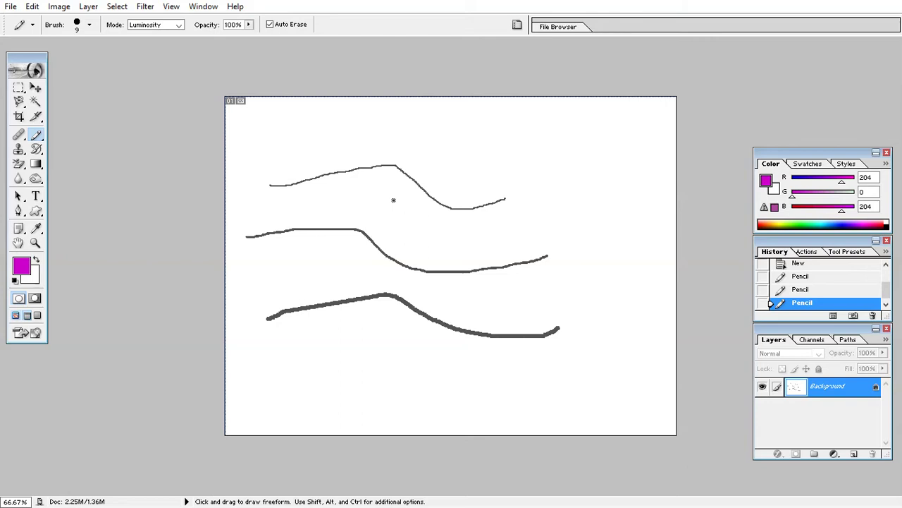
Enlarge the pencil brush in increments to 2300 px.
{"action": "key", "text": "bracketright"}
{"action": "key", "text": "bracketright"}
{"action": "key", "text": "bracketright"}
{"action": "key", "text": "bracketright"}
{"action": "key", "text": "bracketright"}
{"action": "key", "text": "bracketright"}
{"action": "key", "text": "bracketright"}
{"action": "key", "text": "bracketright"}
{"action": "key", "text": "bracketright"}
{"action": "key", "text": "bracketright"}
{"action": "key", "text": "bracketright"}
{"action": "key", "text": "bracketright"}
{"action": "key", "text": "bracketright"}
{"action": "key", "text": "bracketright"}
{"action": "key", "text": "bracketright"}
{"action": "key", "text": "bracketright"}
{"action": "key", "text": "bracketright"}
{"action": "key", "text": "bracketright"}
{"action": "key", "text": "bracketright"}
{"action": "key", "text": "bracketright"}
{"action": "key", "text": "bracketright"}
{"action": "key", "text": "bracketright"}
{"action": "key", "text": "bracketright"}
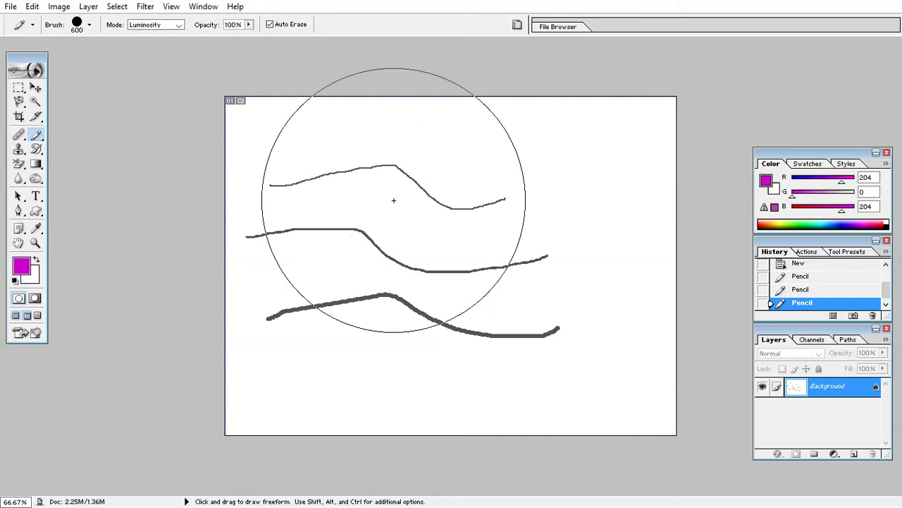
{"action": "key", "text": "bracketright"}
{"action": "key", "text": "bracketright"}
{"action": "key", "text": "bracketright"}
{"action": "key", "text": "bracketright"}
{"action": "key", "text": "bracketright"}
{"action": "key", "text": "bracketright"}
{"action": "key", "text": "bracketright"}
{"action": "key", "text": "bracketright"}
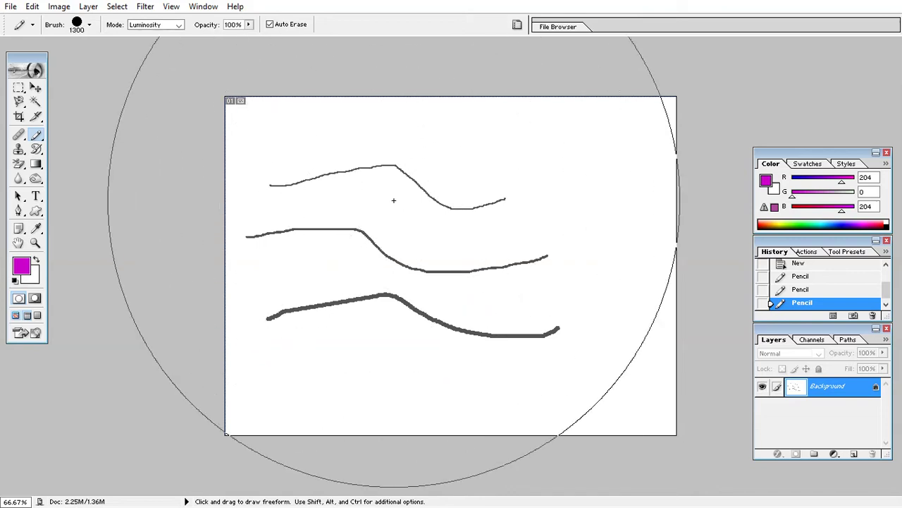
{"action": "key", "text": "bracketright"}
{"action": "key", "text": "bracketright"}
{"action": "key", "text": "bracketright"}
{"action": "key", "text": "bracketright"}
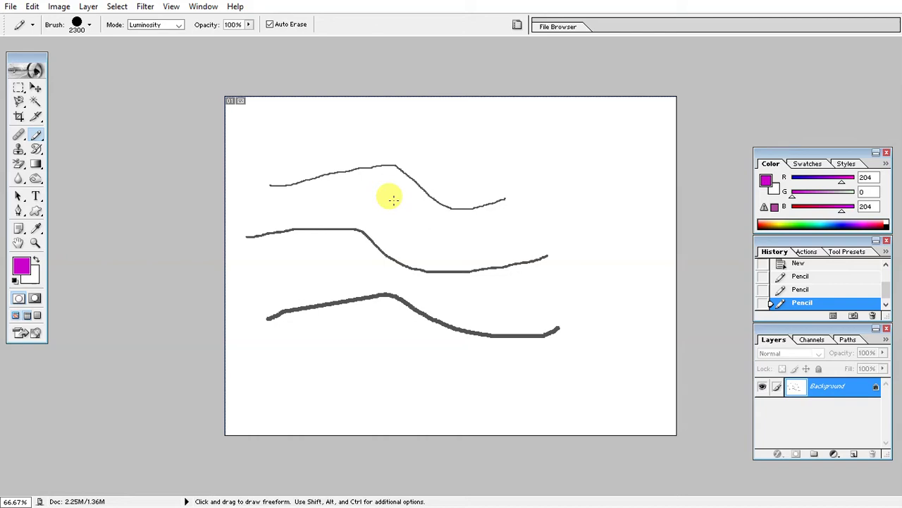
Reduce the pencil brush in increments to 150 px.
{"action": "key", "text": "bracketleft"}
{"action": "key", "text": "bracketleft"}
{"action": "key", "text": "bracketleft"}
{"action": "key", "text": "bracketleft"}
{"action": "key", "text": "bracketleft"}
{"action": "key", "text": "bracketleft"}
{"action": "key", "text": "bracketleft"}
{"action": "key", "text": "bracketleft"}
{"action": "key", "text": "bracketleft"}
{"action": "key", "text": "bracketleft"}
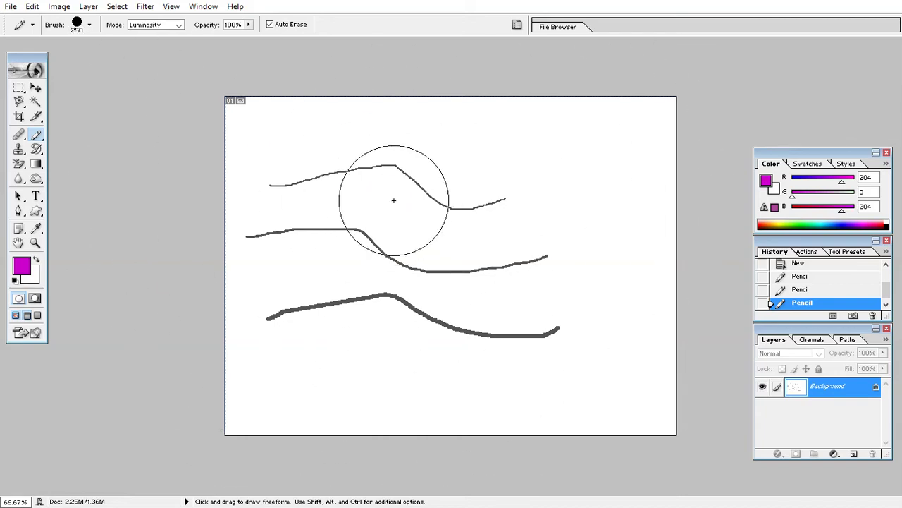
{"action": "key", "text": "bracketleft"}
{"action": "key", "text": "bracketleft"}
{"action": "key", "text": "bracketleft"}
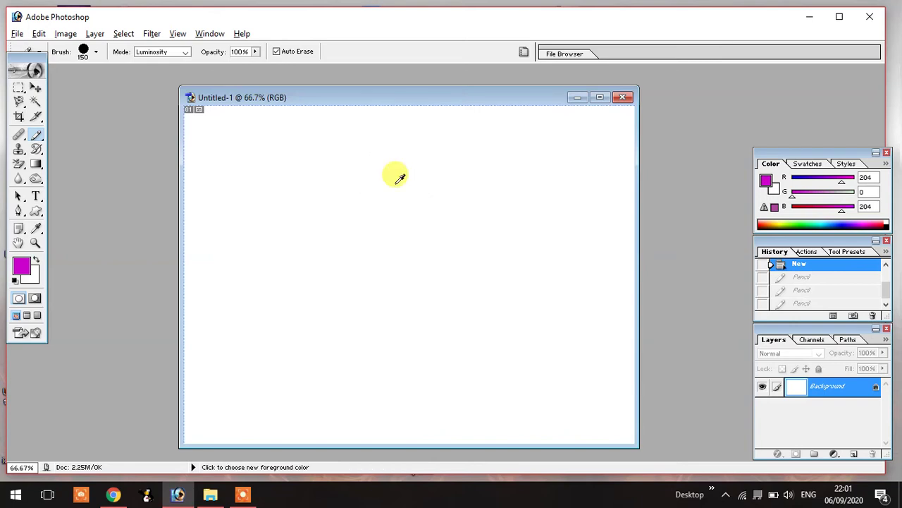
Fill the canvas alternately with the magenta foreground colour and the white background colour, twice over, ending on white.
{"action": "key", "text": "alt+BackSpace"}
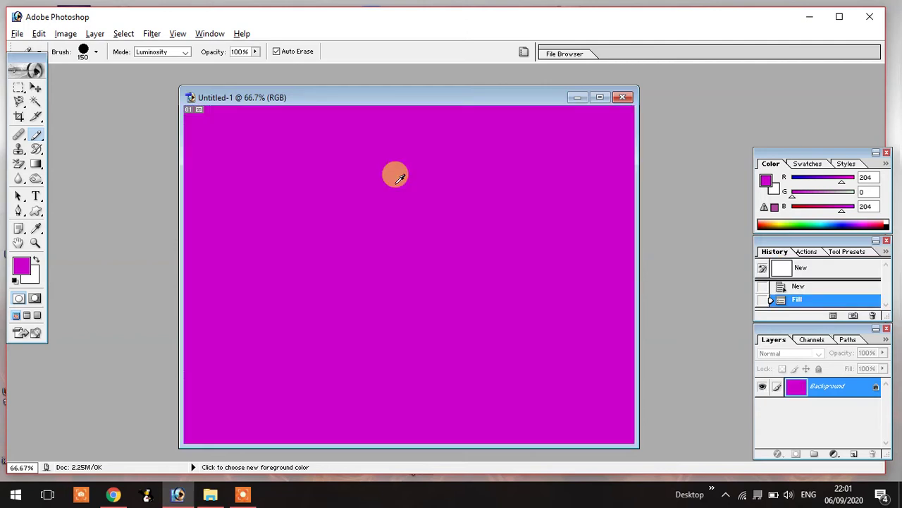
{"action": "left_click", "coordinate": [349, 186], "text": "ctrl"}
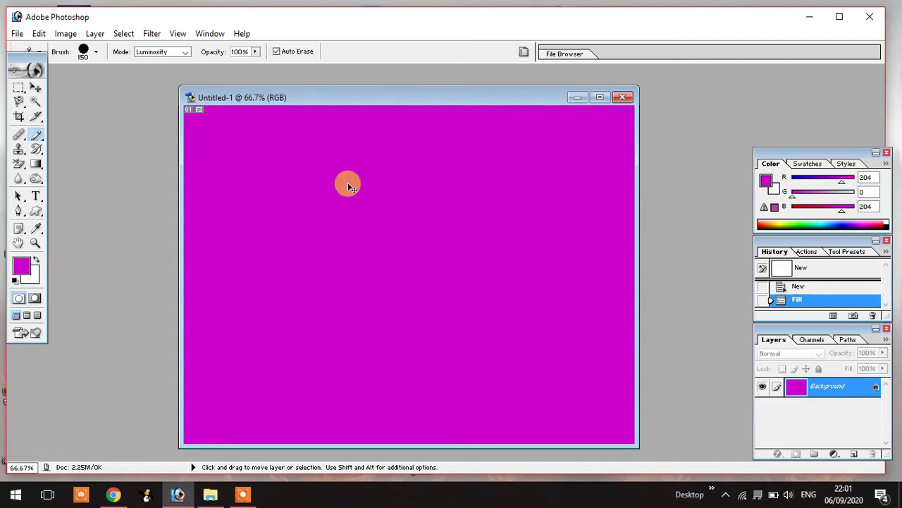
{"action": "key", "text": "ctrl+BackSpace"}
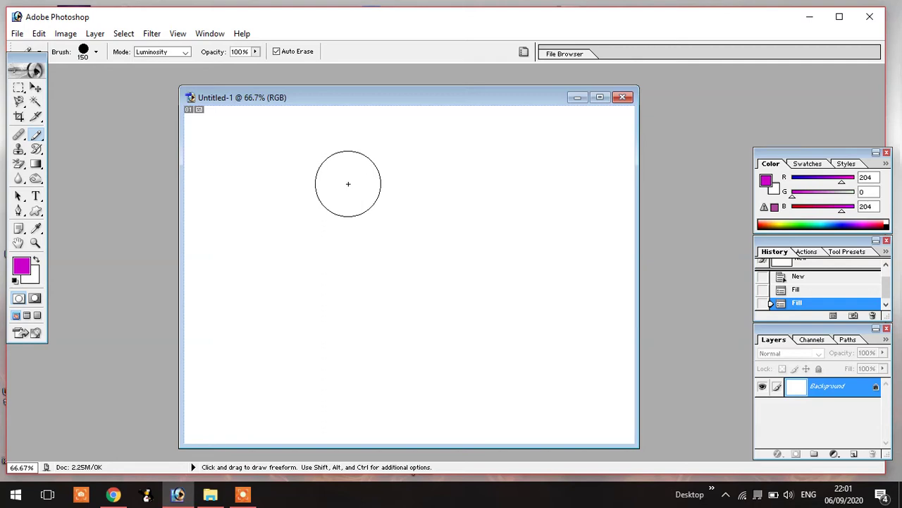
{"action": "key", "text": "shift"}
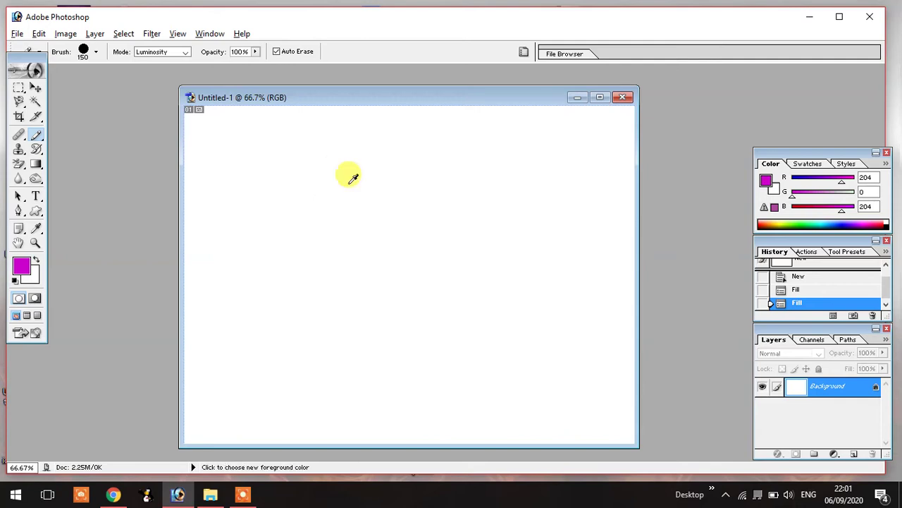
{"action": "key", "text": "alt+BackSpace"}
{"action": "key", "text": "ctrl"}
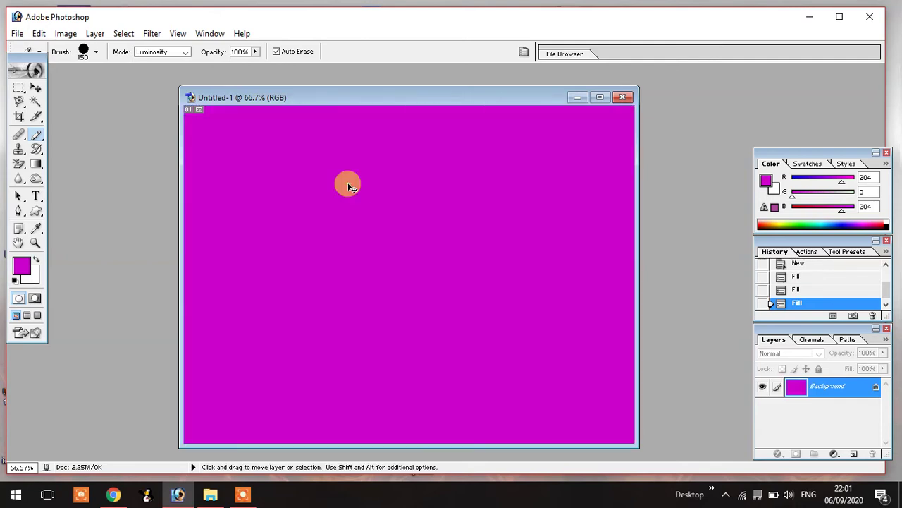
{"action": "key", "text": "ctrl+BackSpace"}
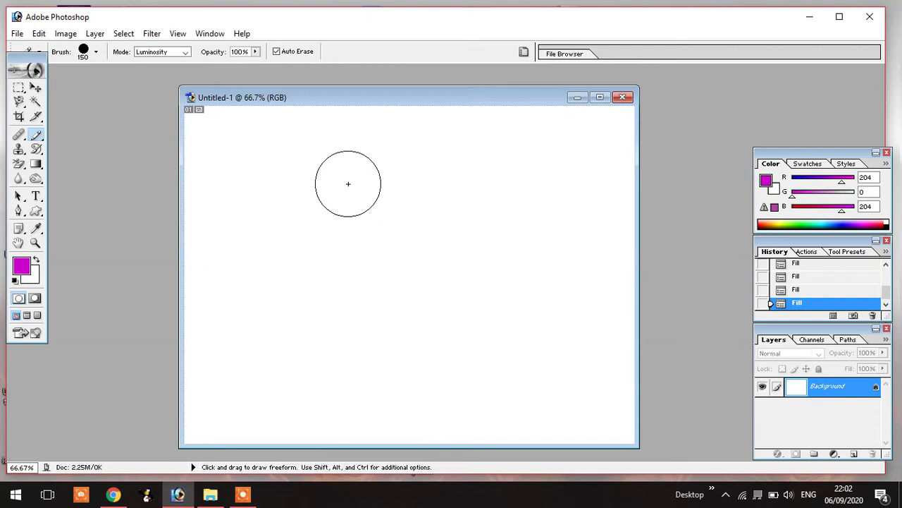
Choose the soft 13 px brush preset and draw a wavy pencil line across the upper part of the canvas.
{"action": "right_click", "coordinate": [347, 184]}
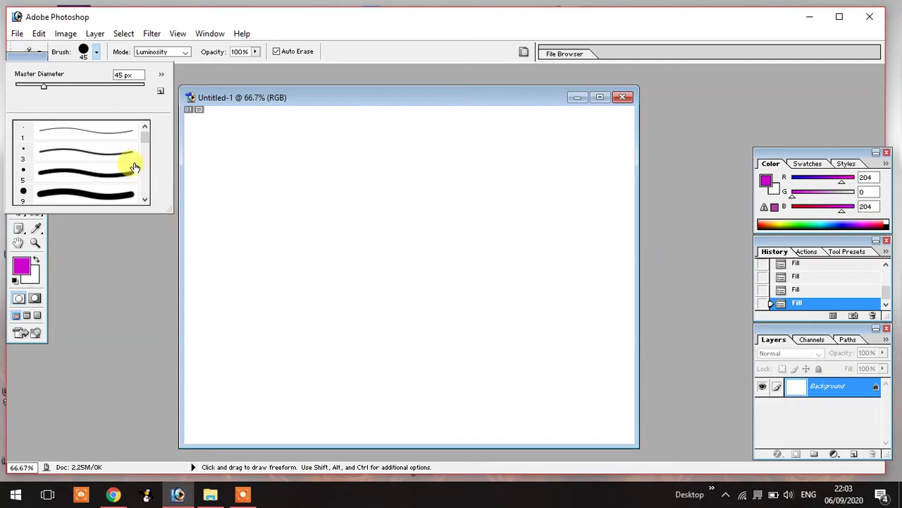
{"action": "left_click", "coordinate": [144, 203]}
{"action": "left_click", "coordinate": [144, 202]}
{"action": "left_click", "coordinate": [144, 203]}
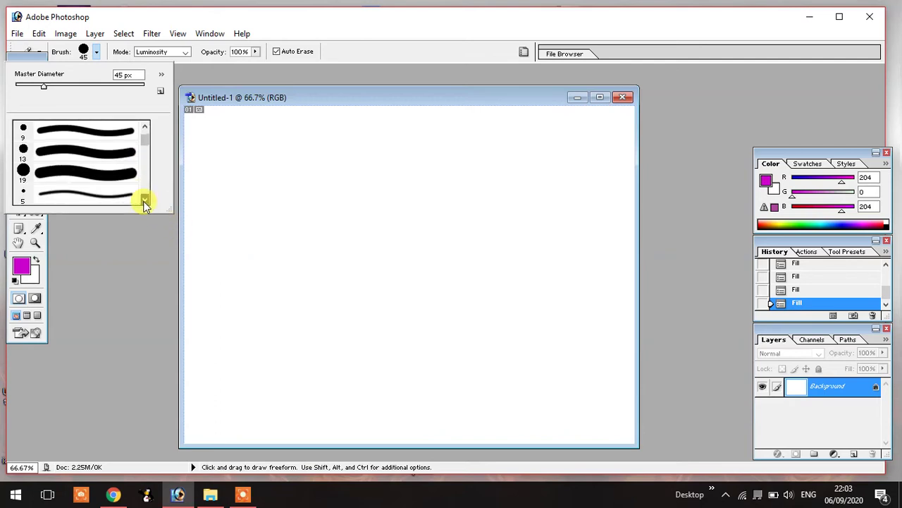
{"action": "left_click", "coordinate": [144, 202]}
{"action": "left_click", "coordinate": [144, 203]}
{"action": "left_click", "coordinate": [144, 202]}
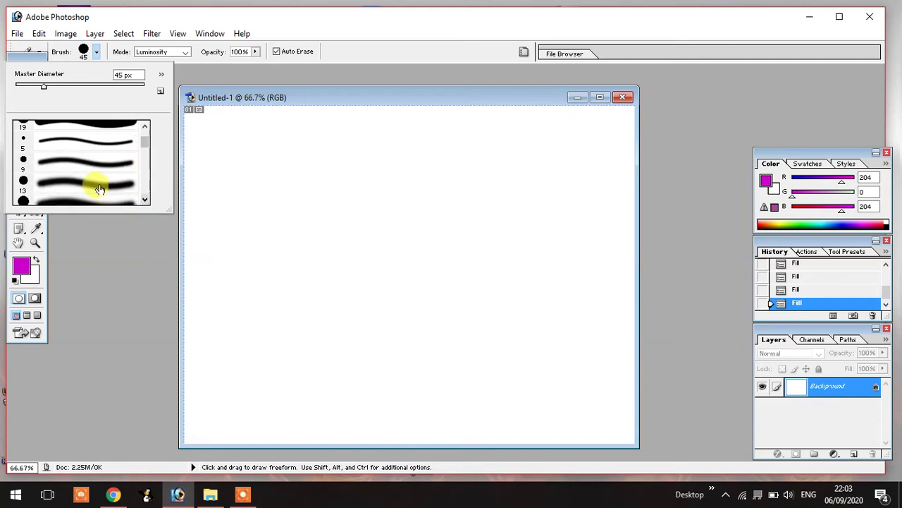
{"action": "left_click", "coordinate": [100, 189]}
{"action": "mouse_move", "coordinate": [218, 185]}
{"action": "left_mouse_down"}
{"action": "mouse_move", "coordinate": [244, 177]}
{"action": "mouse_move", "coordinate": [371, 204]}
{"action": "mouse_move", "coordinate": [514, 179]}
{"action": "mouse_move", "coordinate": [547, 182]}
{"action": "left_mouse_up"}
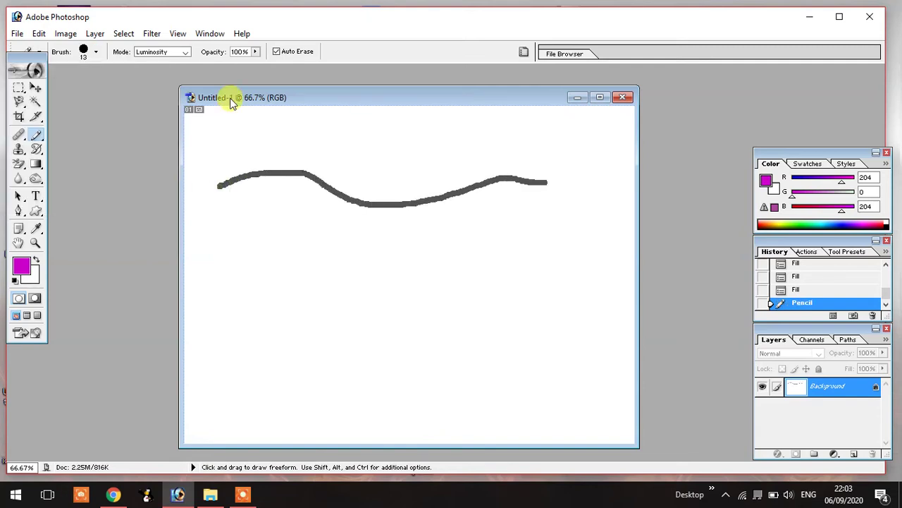
Choose the soft 21 px brush preset and draw a second wavy line across the middle of the canvas.
{"action": "left_click", "coordinate": [97, 52]}
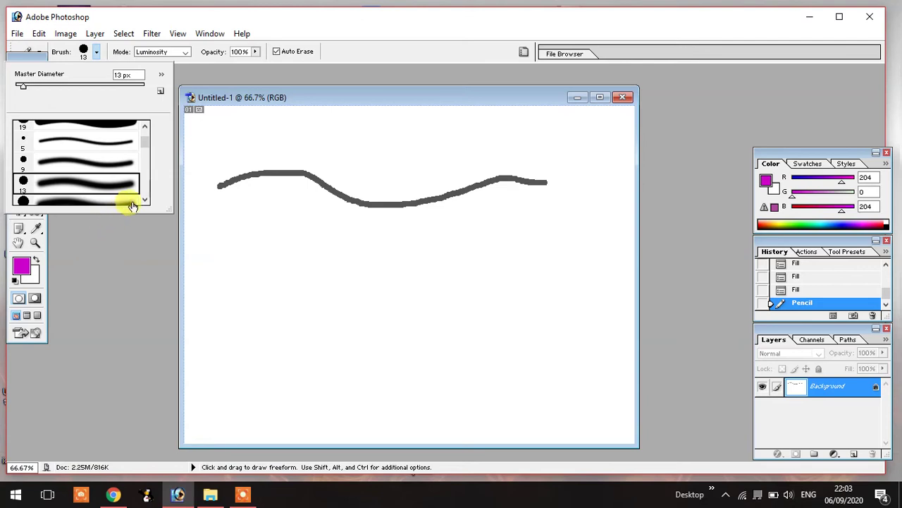
{"action": "left_click", "coordinate": [142, 198]}
{"action": "left_click", "coordinate": [143, 198]}
{"action": "left_click", "coordinate": [142, 197]}
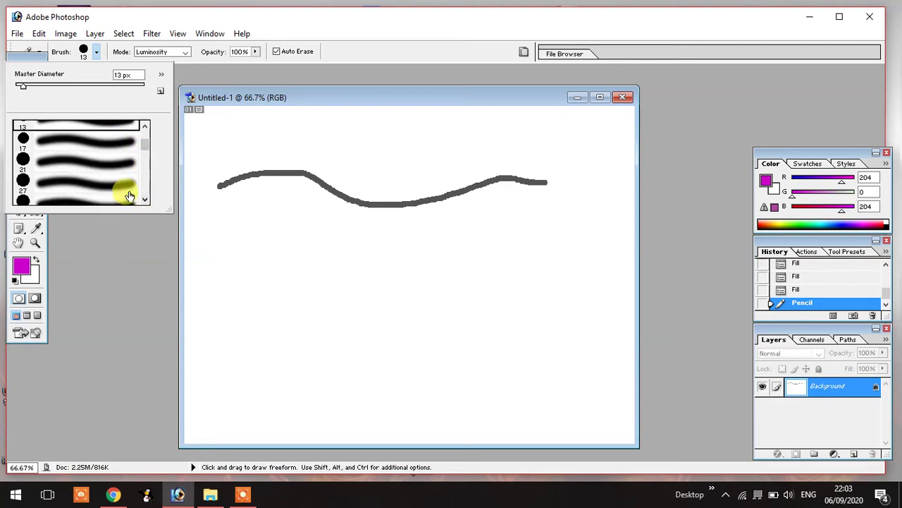
{"action": "left_click", "coordinate": [75, 161]}
{"action": "mouse_move", "coordinate": [210, 297]}
{"action": "left_mouse_down"}
{"action": "mouse_move", "coordinate": [268, 262]}
{"action": "mouse_move", "coordinate": [536, 271]}
{"action": "left_mouse_up"}
Choose the 46 px spatter brush preset and draw a rough-edged line just below the 21 px line.
{"action": "left_click", "coordinate": [96, 53]}
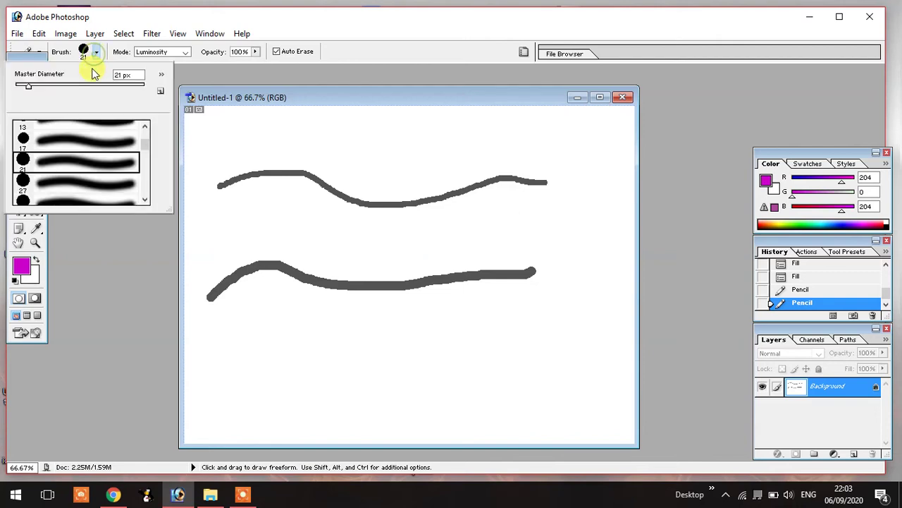
{"action": "left_click", "coordinate": [146, 198]}
{"action": "left_click", "coordinate": [145, 197]}
{"action": "left_click", "coordinate": [145, 198]}
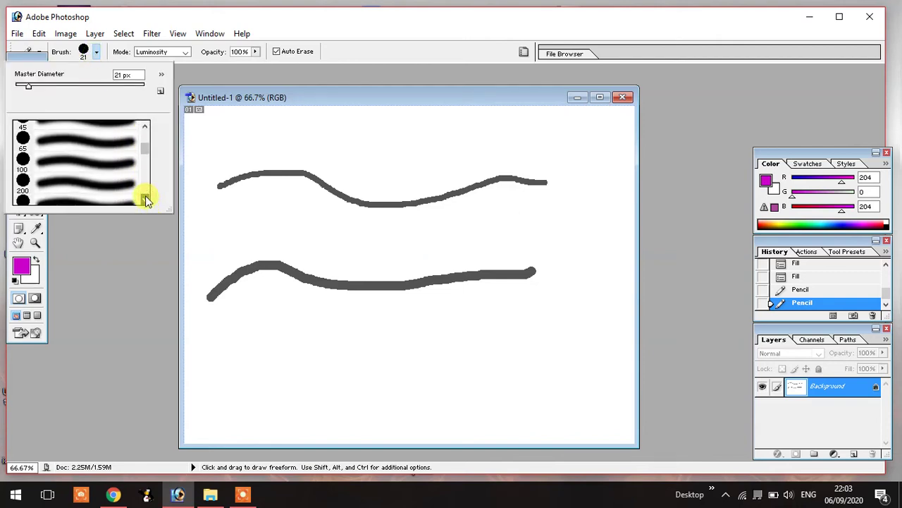
{"action": "left_click", "coordinate": [145, 197]}
{"action": "left_click", "coordinate": [145, 198]}
{"action": "left_click", "coordinate": [145, 197]}
{"action": "left_click", "coordinate": [145, 198]}
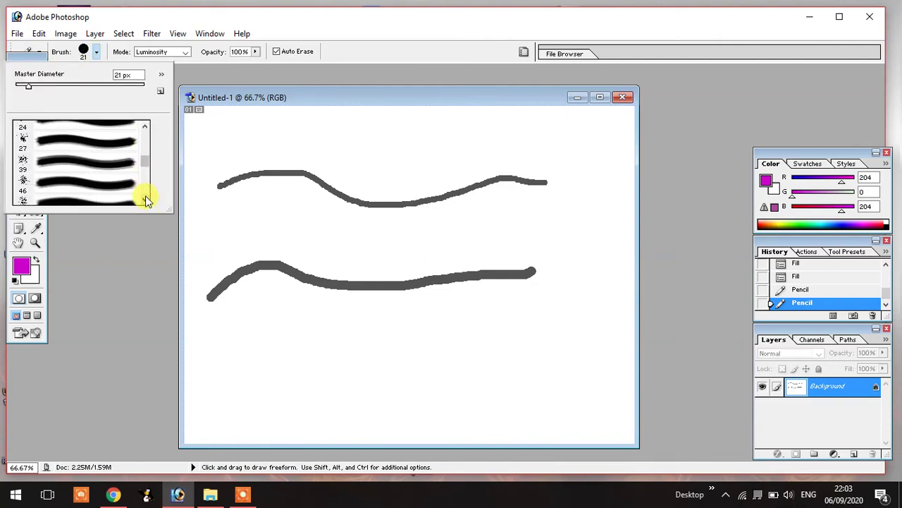
{"action": "left_click", "coordinate": [53, 182]}
{"action": "mouse_move", "coordinate": [205, 327]}
{"action": "left_mouse_down"}
{"action": "mouse_move", "coordinate": [527, 319]}
{"action": "mouse_move", "coordinate": [514, 321]}
{"action": "left_mouse_up"}
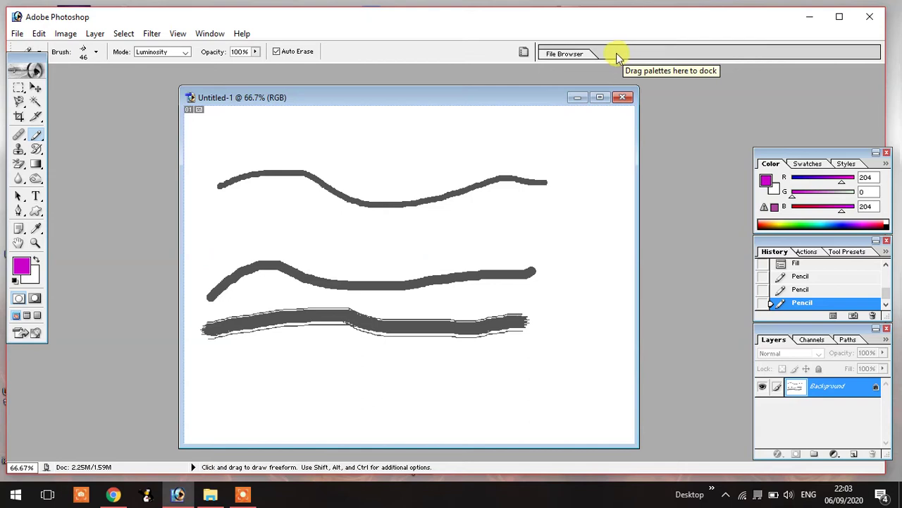
Display the Brushes palette and reposition it slightly beside the document window.
{"action": "left_click", "coordinate": [209, 34]}
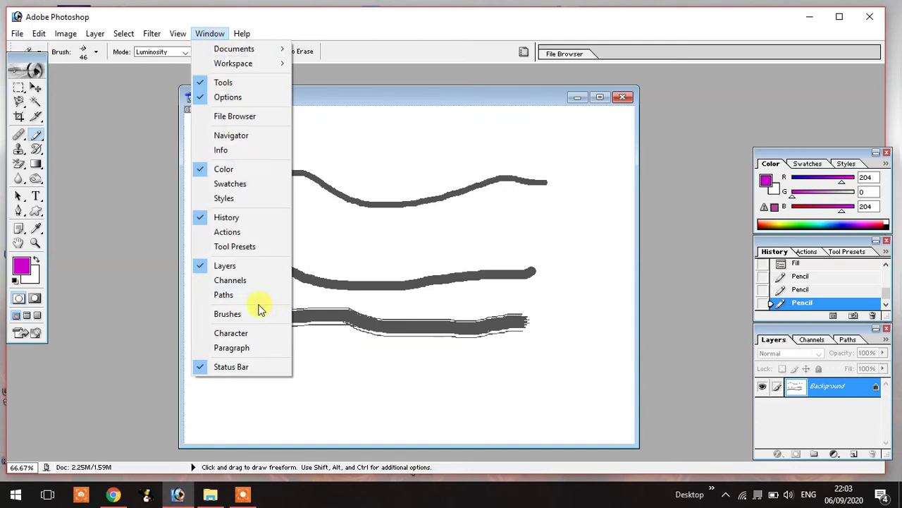
{"action": "left_click", "coordinate": [252, 314]}
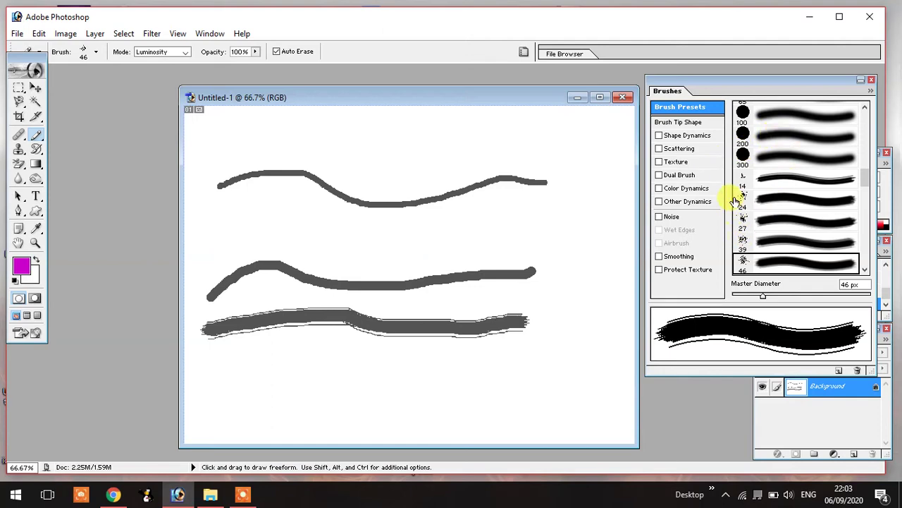
{"action": "mouse_move", "coordinate": [691, 85]}
{"action": "left_mouse_down"}
{"action": "mouse_move", "coordinate": [630, 57]}
{"action": "mouse_move", "coordinate": [691, 48]}
{"action": "mouse_move", "coordinate": [685, 56]}
{"action": "mouse_move", "coordinate": [705, 30]}
{"action": "mouse_move", "coordinate": [750, 67]}
{"action": "mouse_move", "coordinate": [726, 88]}
{"action": "mouse_move", "coordinate": [750, 76]}
{"action": "mouse_move", "coordinate": [726, 78]}
{"action": "left_mouse_up"}
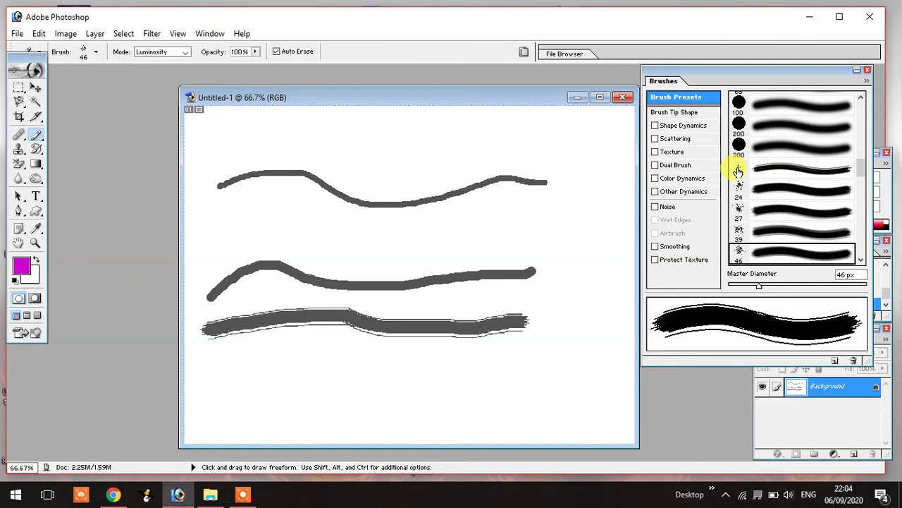
Select the 29 px star as the brush tip shape and draw short strokes and stamps near the canvas top.
{"action": "left_click", "coordinate": [687, 114]}
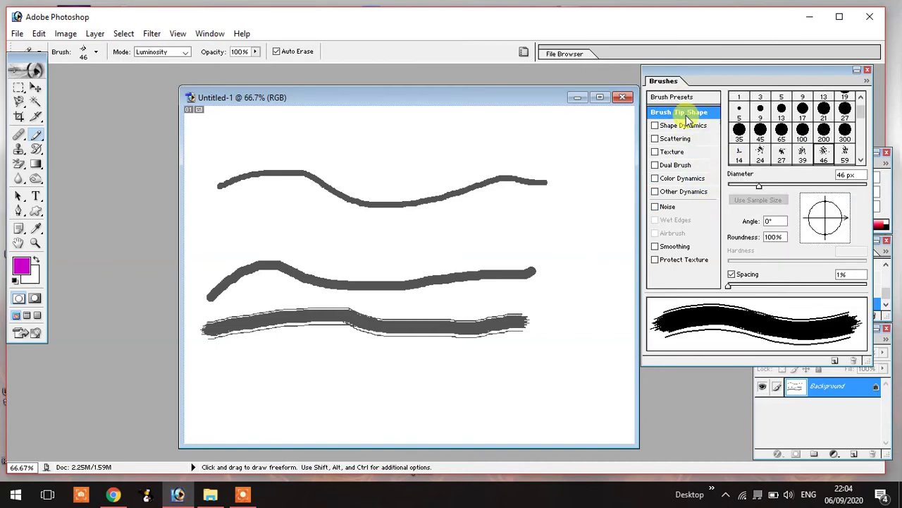
{"action": "left_click", "coordinate": [861, 161]}
{"action": "left_click", "coordinate": [861, 161]}
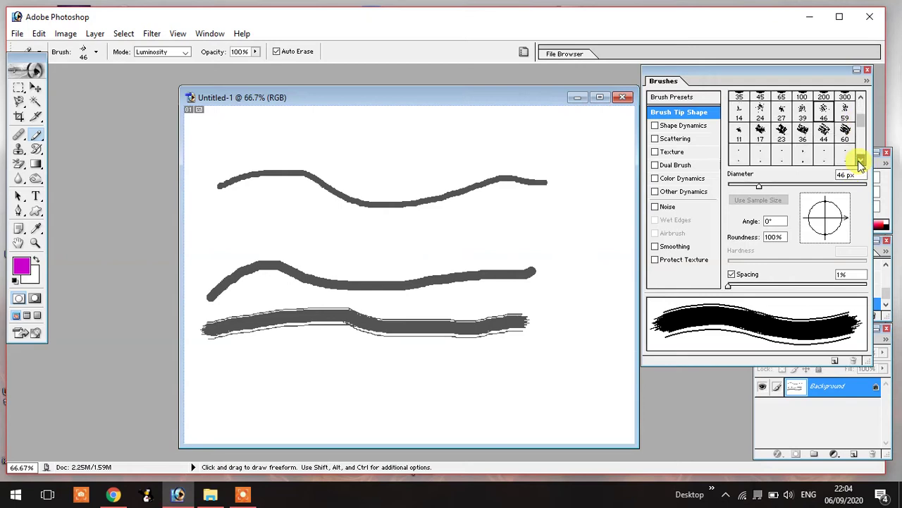
{"action": "left_click", "coordinate": [861, 162]}
{"action": "left_click", "coordinate": [860, 162]}
{"action": "left_click", "coordinate": [822, 134]}
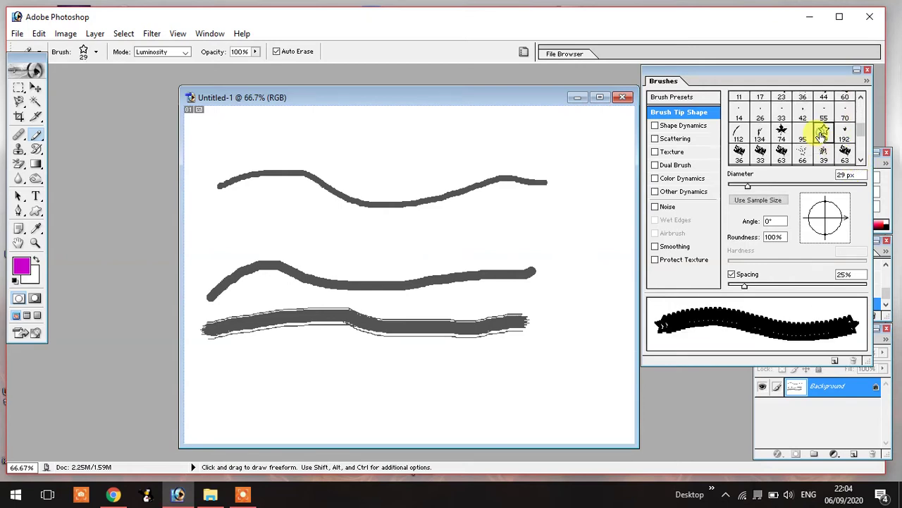
{"action": "mouse_move", "coordinate": [254, 154]}
{"action": "left_mouse_down"}
{"action": "mouse_move", "coordinate": [252, 147]}
{"action": "mouse_move", "coordinate": [342, 153]}
{"action": "mouse_move", "coordinate": [397, 137]}
{"action": "left_mouse_up"}
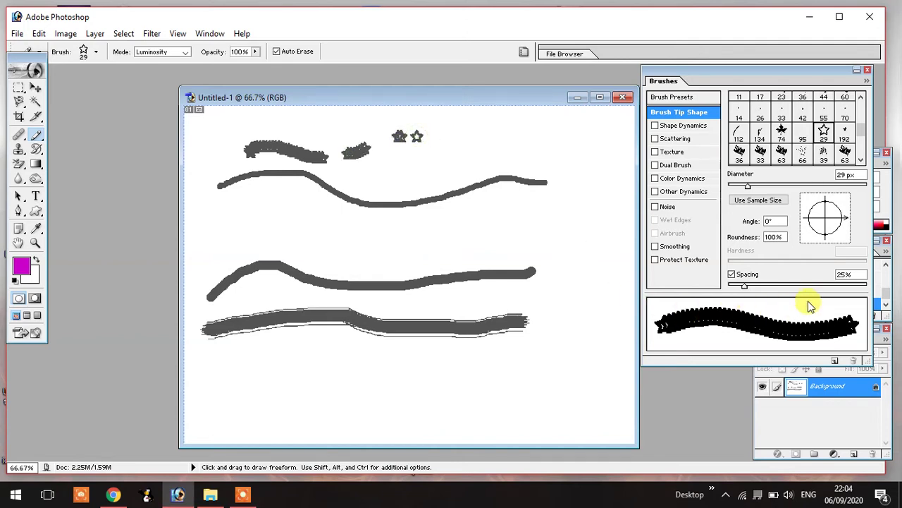
Draw a wavy star line with the tip spacing at 56%, and another near the canvas bottom with spacing at 93%.
{"action": "left_click", "coordinate": [767, 284]}
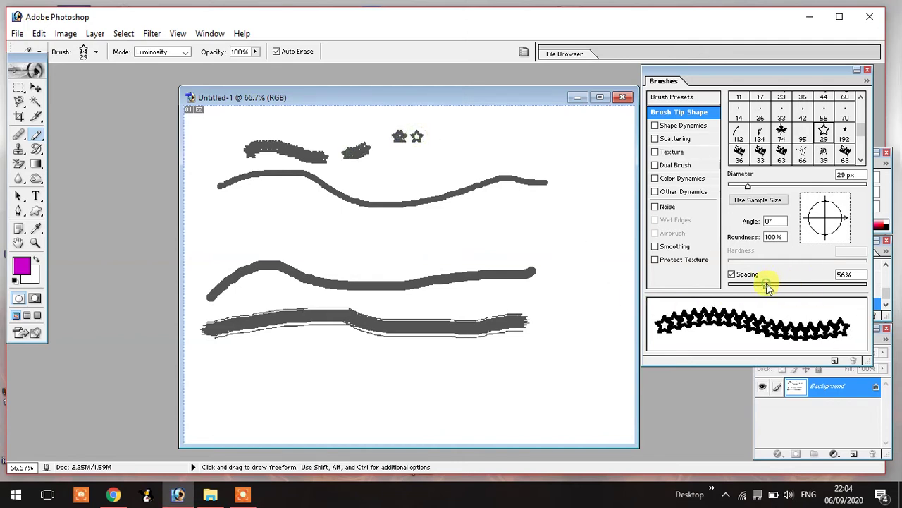
{"action": "mouse_move", "coordinate": [192, 258]}
{"action": "left_mouse_down"}
{"action": "mouse_move", "coordinate": [225, 236]}
{"action": "mouse_move", "coordinate": [364, 249]}
{"action": "mouse_move", "coordinate": [448, 224]}
{"action": "mouse_move", "coordinate": [486, 231]}
{"action": "left_mouse_up"}
{"action": "left_click", "coordinate": [792, 286]}
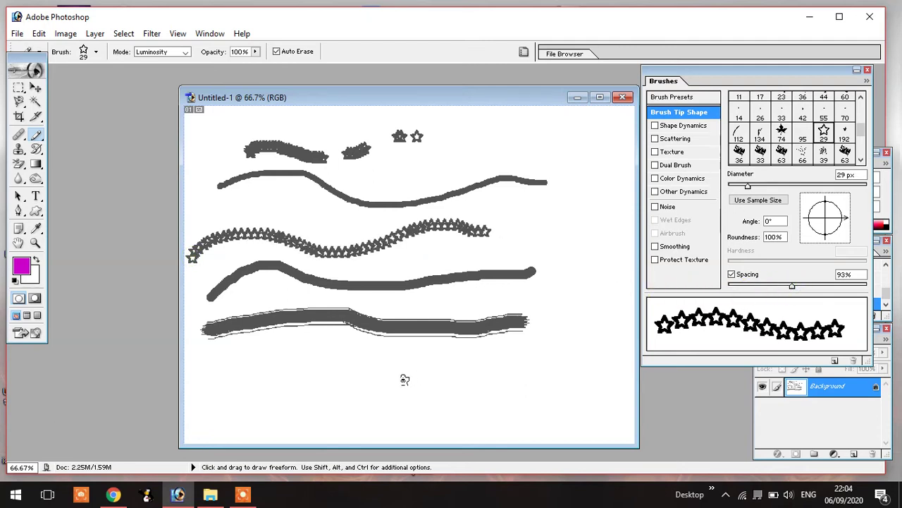
{"action": "mouse_move", "coordinate": [249, 387]}
{"action": "left_mouse_down"}
{"action": "mouse_move", "coordinate": [291, 365]}
{"action": "mouse_move", "coordinate": [397, 394]}
{"action": "mouse_move", "coordinate": [570, 361]}
{"action": "left_mouse_up"}
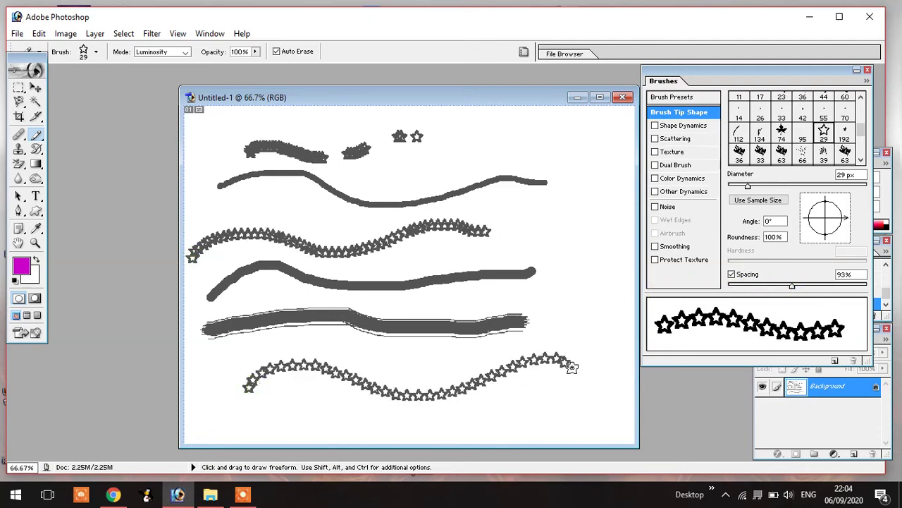
Browse the brush tips, select the 112 px curved grass-blade tip and draw a stroke over the top wavy line.
{"action": "left_click", "coordinate": [860, 160]}
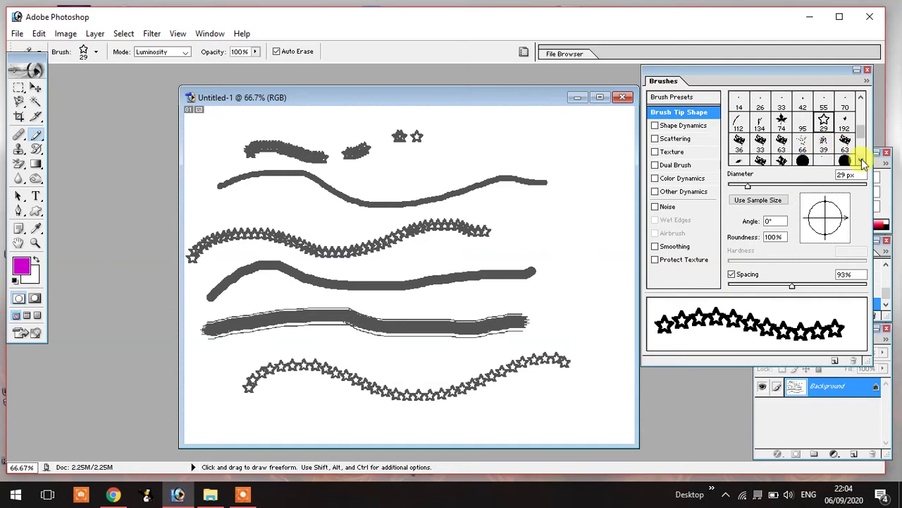
{"action": "left_click", "coordinate": [861, 161]}
{"action": "left_click", "coordinate": [861, 160]}
{"action": "left_click", "coordinate": [861, 160]}
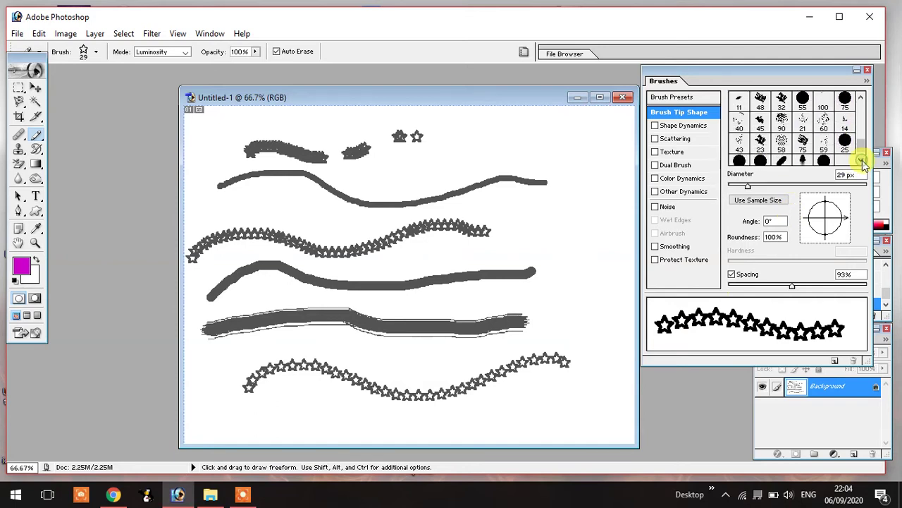
{"action": "left_click", "coordinate": [861, 160]}
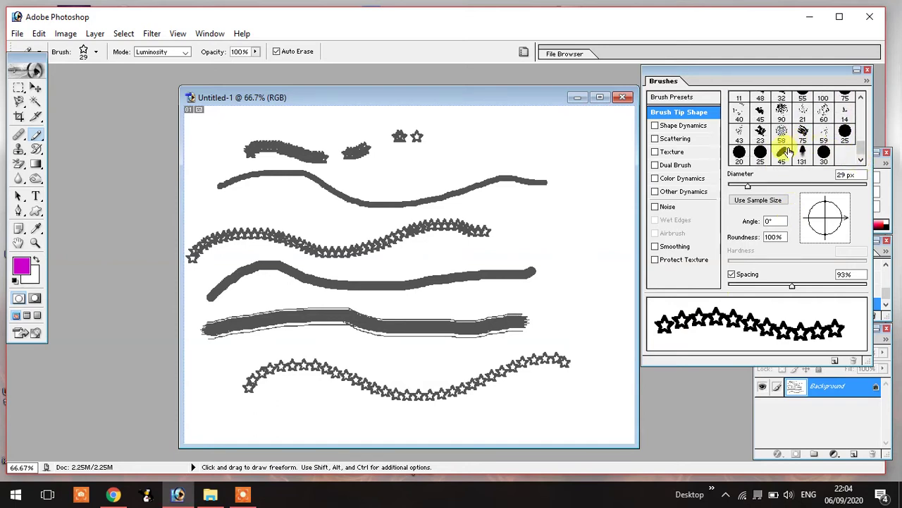
{"action": "left_click", "coordinate": [861, 97]}
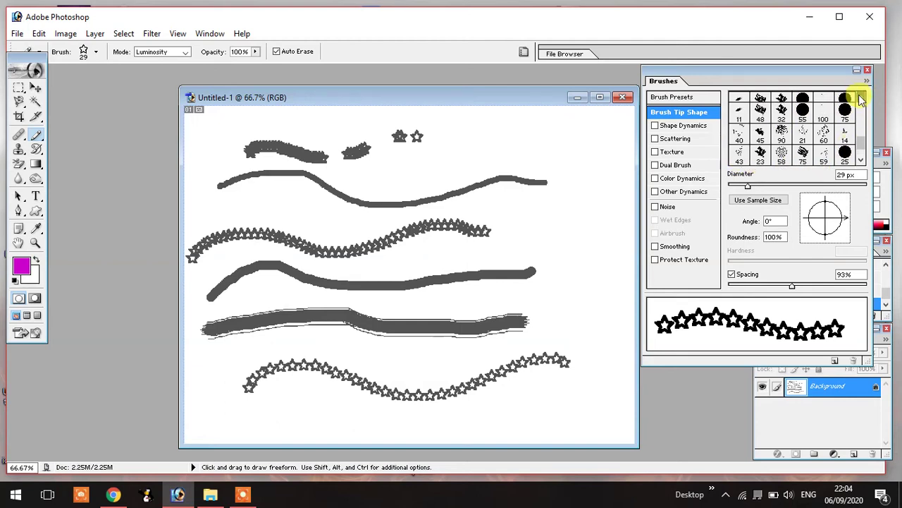
{"action": "left_click", "coordinate": [861, 97]}
{"action": "left_click", "coordinate": [861, 97]}
{"action": "left_click", "coordinate": [861, 98]}
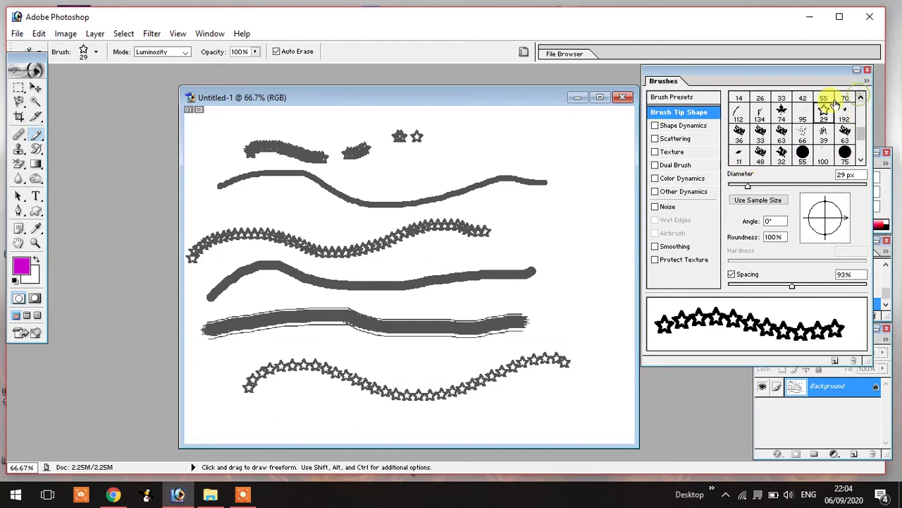
{"action": "left_click", "coordinate": [738, 112]}
{"action": "mouse_move", "coordinate": [233, 203]}
{"action": "left_mouse_down"}
{"action": "mouse_move", "coordinate": [352, 207]}
{"action": "mouse_move", "coordinate": [504, 184]}
{"action": "left_mouse_up"}
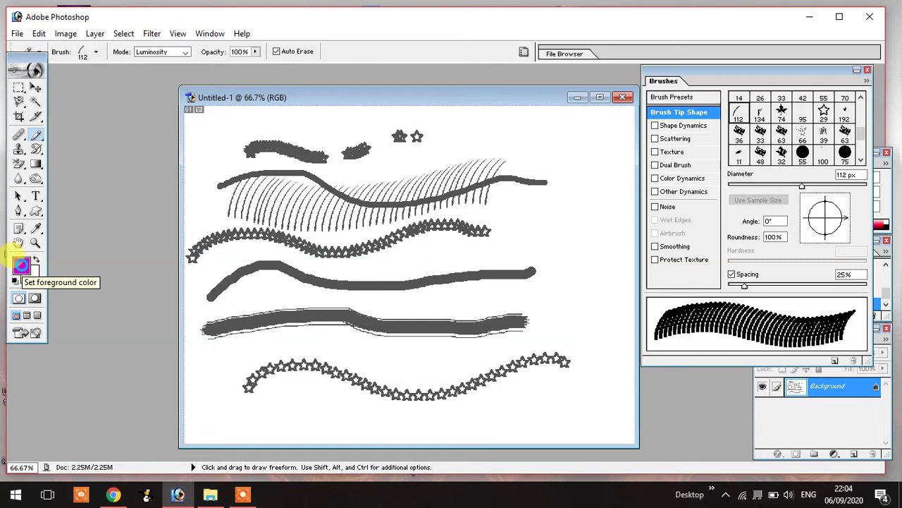
Set the foreground colour to green and draw strokes with the 112 px grass tip across the lower canvas.
{"action": "left_click", "coordinate": [22, 269]}
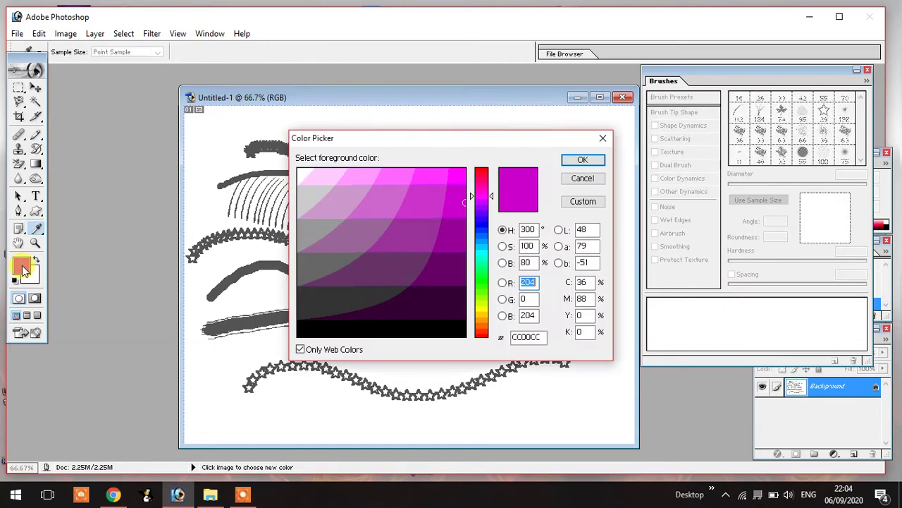
{"action": "left_click", "coordinate": [482, 282]}
{"action": "left_click", "coordinate": [586, 162]}
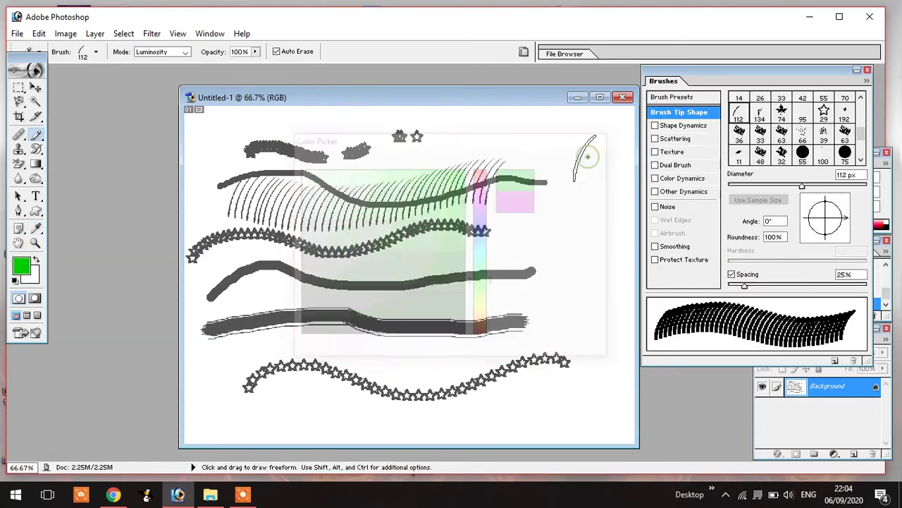
{"action": "left_click_drag", "start_coordinate": [256, 282], "coordinate": [431, 282]}
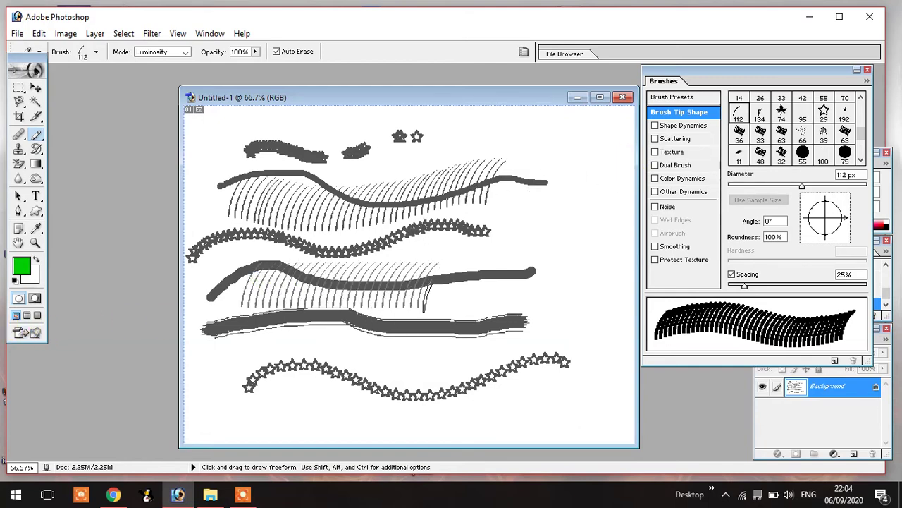
{"action": "mouse_move", "coordinate": [551, 262]}
{"action": "left_mouse_down"}
{"action": "mouse_move", "coordinate": [550, 289]}
{"action": "mouse_move", "coordinate": [371, 336]}
{"action": "left_mouse_up"}
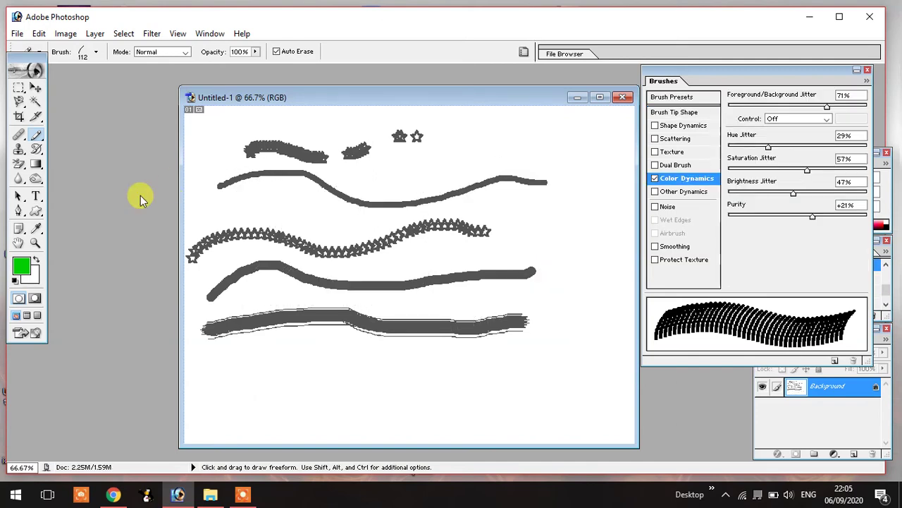
Draw a zigzag grass stroke with Color Dynamics enabled, and another stroke with a 58 px Dual Brush tip added.
{"action": "mouse_move", "coordinate": [225, 204]}
{"action": "left_mouse_down"}
{"action": "mouse_move", "coordinate": [476, 191]}
{"action": "mouse_move", "coordinate": [556, 209]}
{"action": "mouse_move", "coordinate": [550, 224]}
{"action": "mouse_move", "coordinate": [463, 258]}
{"action": "mouse_move", "coordinate": [279, 301]}
{"action": "mouse_move", "coordinate": [260, 319]}
{"action": "mouse_move", "coordinate": [371, 350]}
{"action": "mouse_move", "coordinate": [533, 354]}
{"action": "mouse_move", "coordinate": [561, 374]}
{"action": "left_mouse_up"}
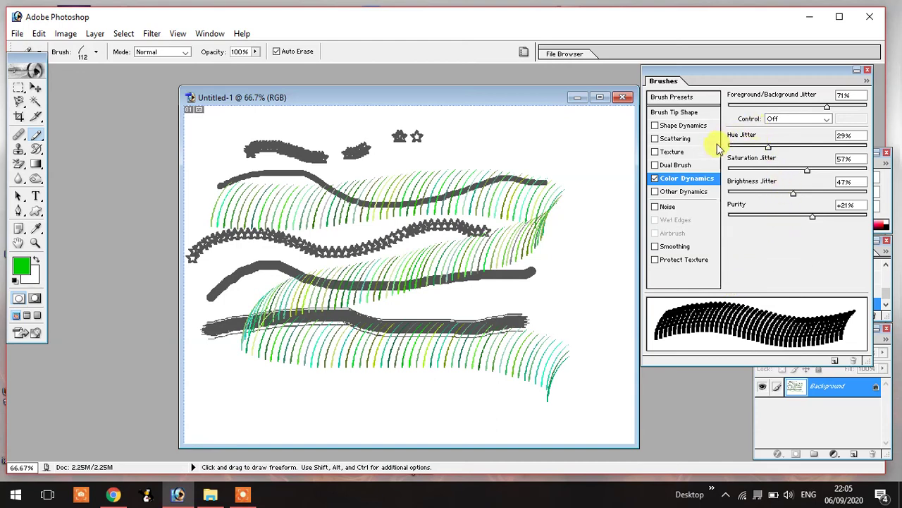
{"action": "left_click", "coordinate": [657, 165]}
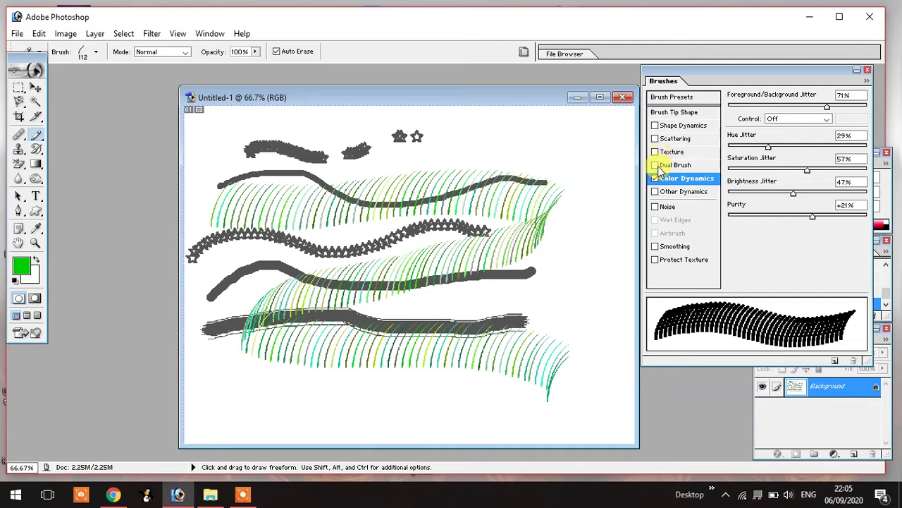
{"action": "left_click", "coordinate": [673, 167]}
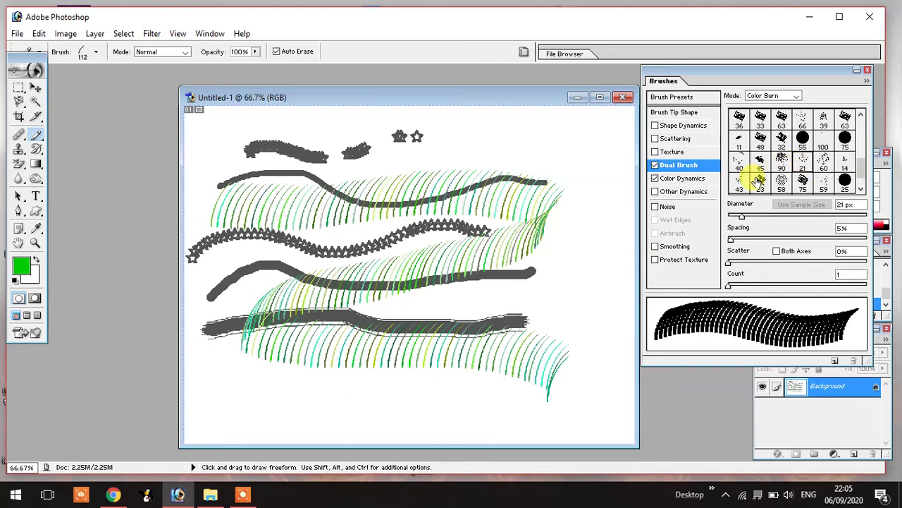
{"action": "left_click", "coordinate": [781, 182]}
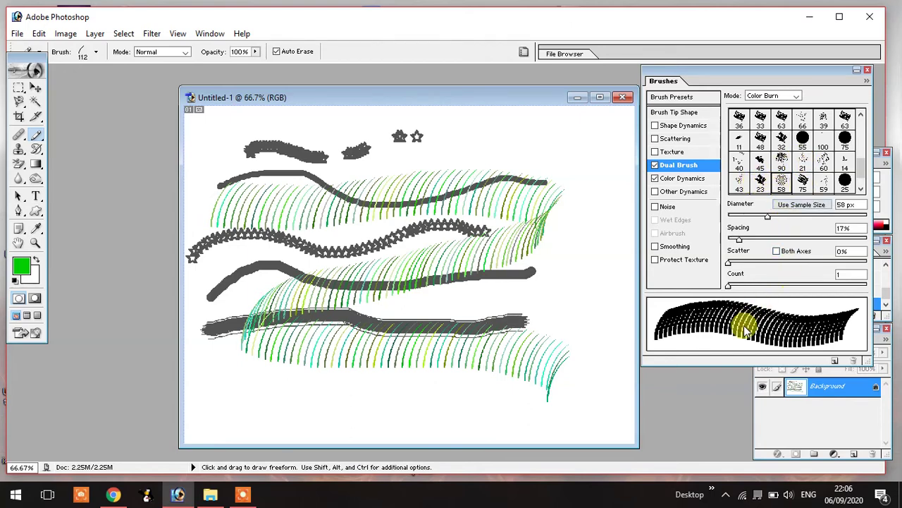
{"action": "mouse_move", "coordinate": [255, 367]}
{"action": "left_mouse_down"}
{"action": "mouse_move", "coordinate": [418, 373]}
{"action": "mouse_move", "coordinate": [569, 331]}
{"action": "mouse_move", "coordinate": [574, 340]}
{"action": "mouse_move", "coordinate": [507, 211]}
{"action": "mouse_move", "coordinate": [431, 165]}
{"action": "mouse_move", "coordinate": [294, 137]}
{"action": "mouse_move", "coordinate": [277, 145]}
{"action": "mouse_move", "coordinate": [255, 170]}
{"action": "mouse_move", "coordinate": [521, 142]}
{"action": "mouse_move", "coordinate": [508, 209]}
{"action": "left_mouse_up"}
Undo the recent grass strokes and the star line drawn with 56% spacing.
{"action": "key", "text": "ctrl+z"}
{"action": "key", "text": "ctrl+alt+z"}
{"action": "key", "text": "ctrl+alt+z"}
{"action": "key", "text": "ctrl+alt+z"}
{"action": "key", "text": "ctrl+alt+z"}
{"action": "key", "text": "ctrl+alt+z"}
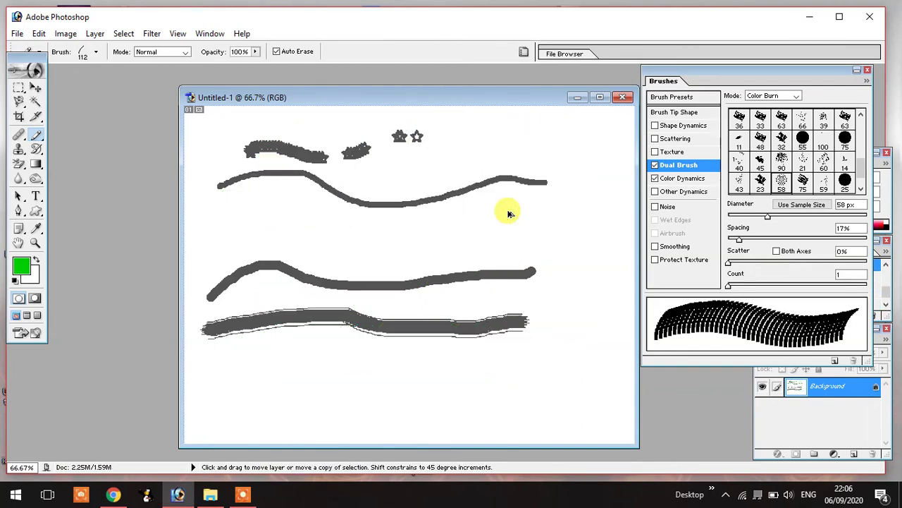
Set the Color Dynamics Foreground/Background Jitter to 51% and try to change the background colour to blue.
{"action": "left_click", "coordinate": [678, 182]}
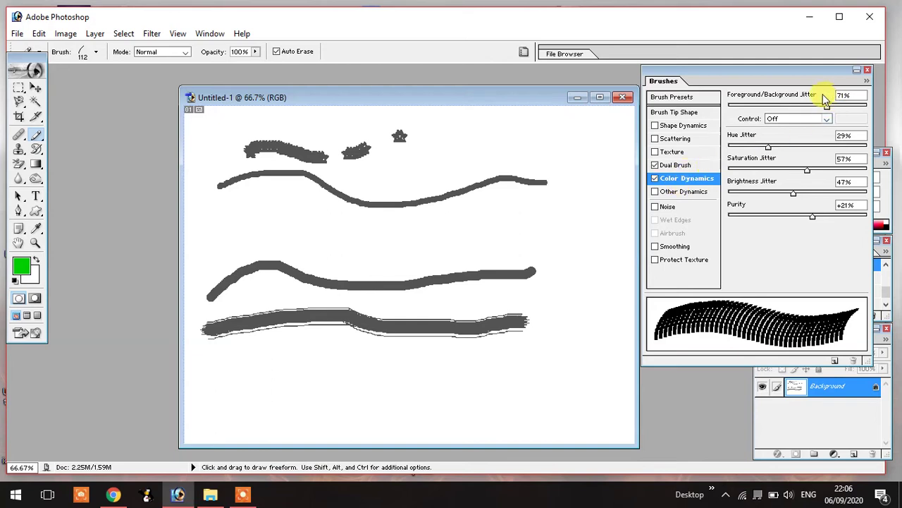
{"action": "left_click_drag", "start_coordinate": [826, 105], "coordinate": [800, 107]}
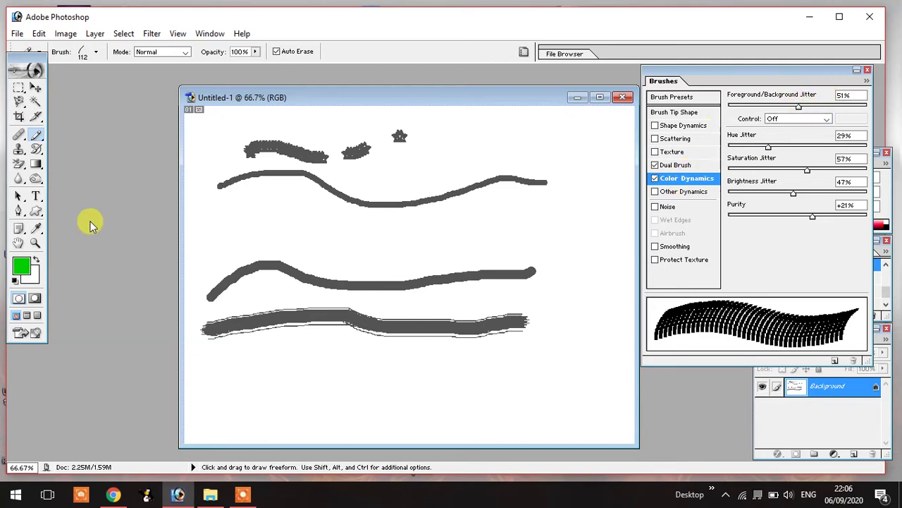
{"action": "left_click", "coordinate": [32, 278]}
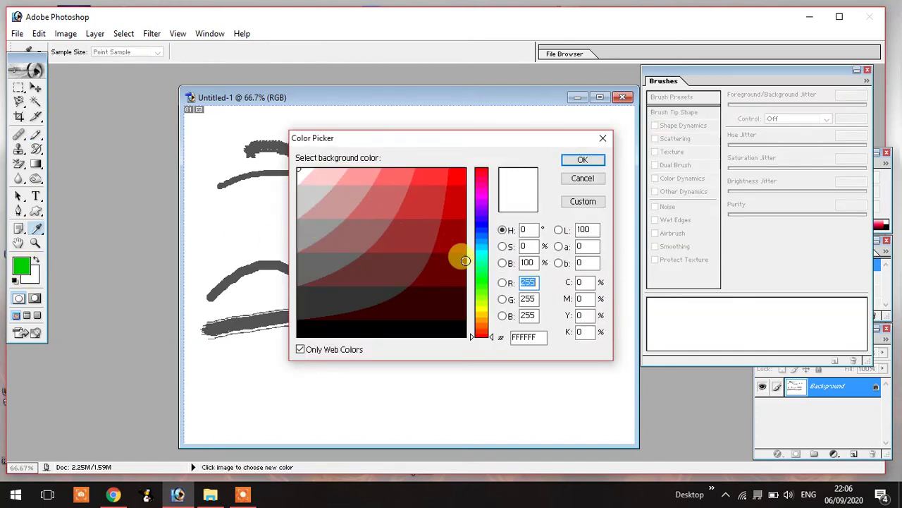
{"action": "left_click", "coordinate": [483, 230]}
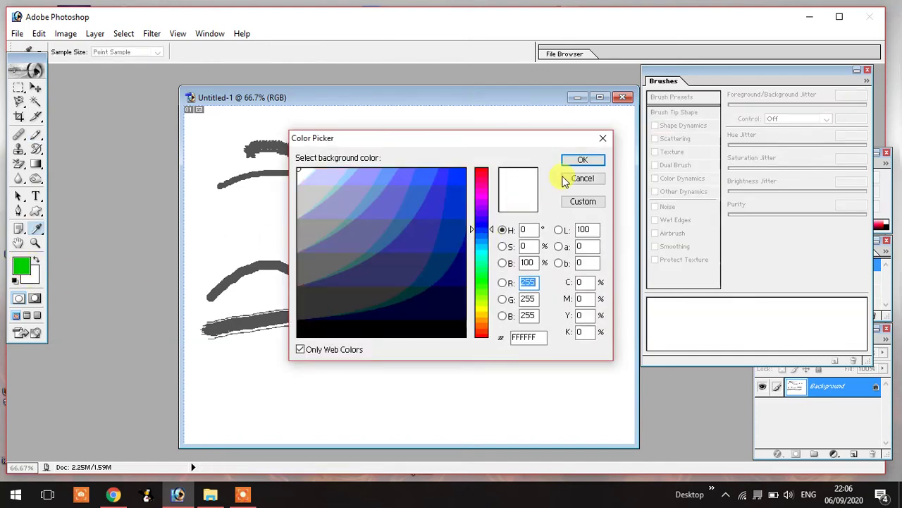
{"action": "left_click", "coordinate": [581, 161]}
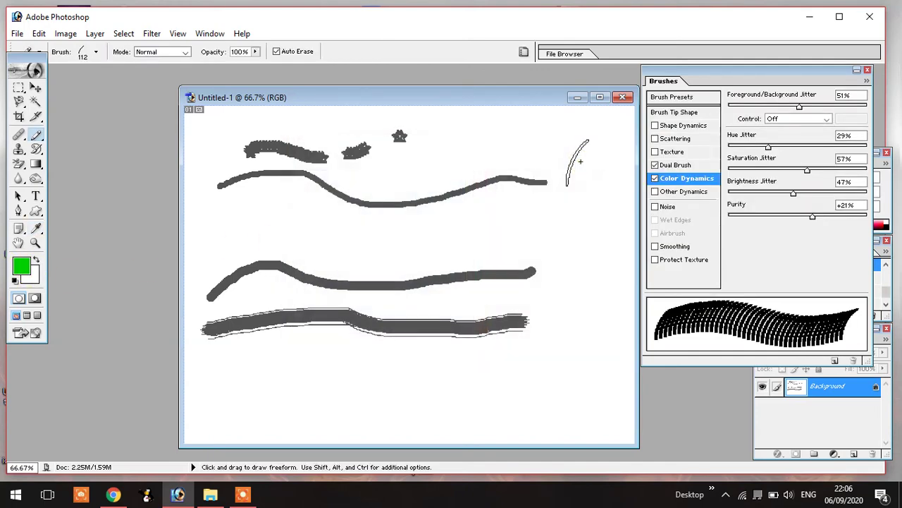
Set the background colour to dark blue and draw a grass stroke between the two upper wavy lines.
{"action": "left_click", "coordinate": [27, 280]}
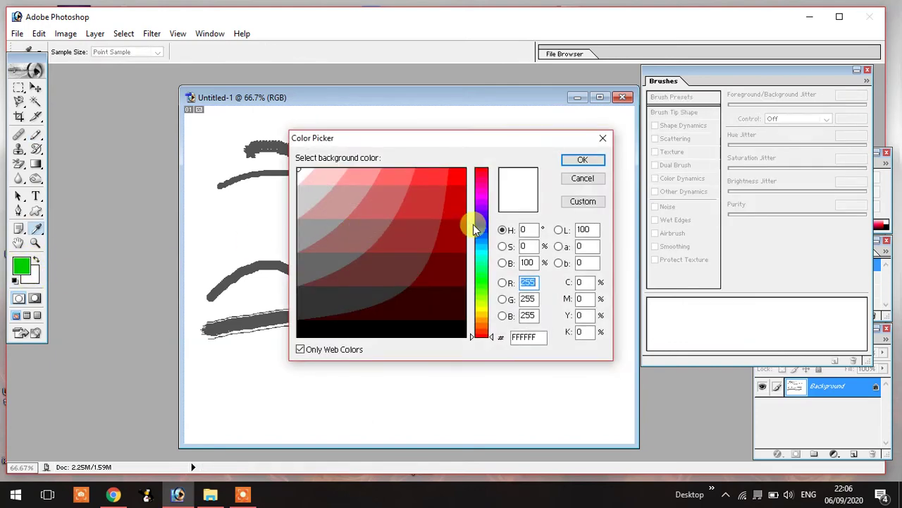
{"action": "left_click", "coordinate": [483, 223]}
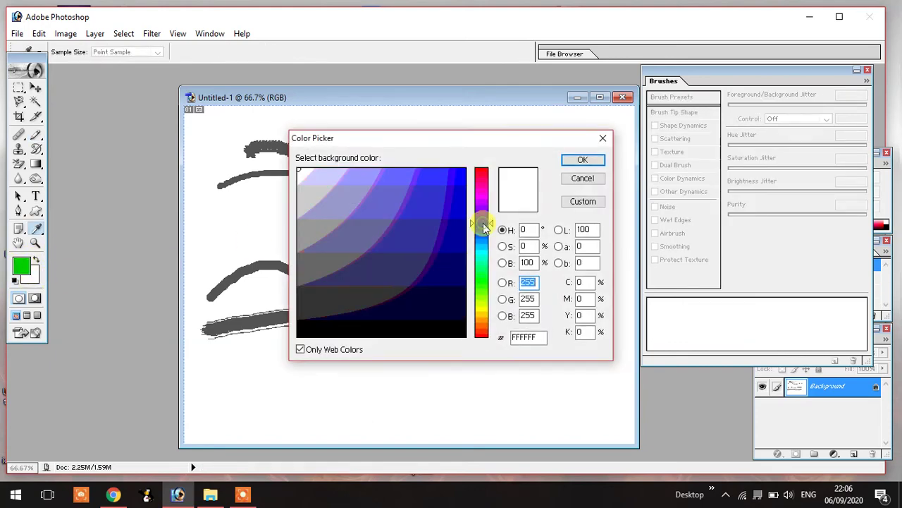
{"action": "left_click", "coordinate": [413, 196]}
{"action": "left_click", "coordinate": [565, 158]}
{"action": "left_click_drag", "start_coordinate": [224, 227], "coordinate": [500, 217]}
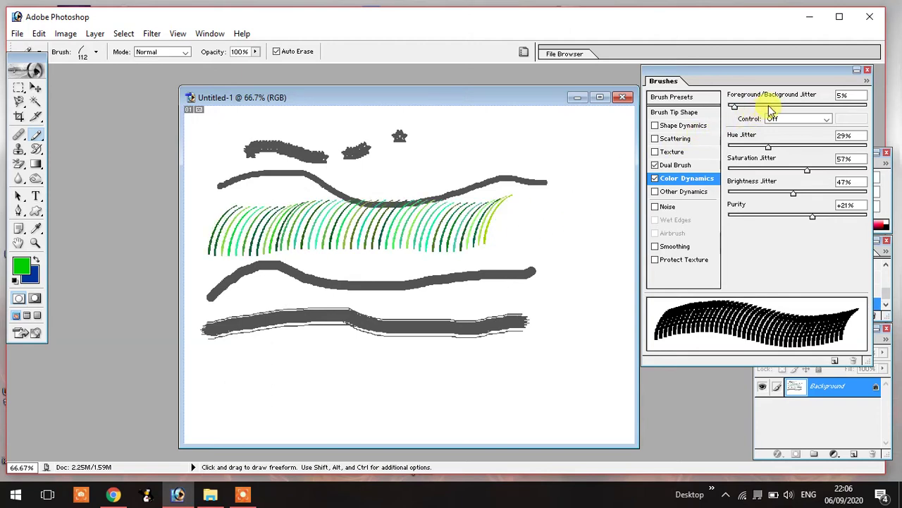
Set Foreground/Background Jitter to 62% and Hue Jitter to 42%, drawing grass strokes below the lowest line and across the canvas top.
{"action": "left_click_drag", "start_coordinate": [734, 106], "coordinate": [814, 107]}
{"action": "mouse_move", "coordinate": [258, 341]}
{"action": "left_mouse_down"}
{"action": "mouse_move", "coordinate": [242, 361]}
{"action": "mouse_move", "coordinate": [330, 364]}
{"action": "mouse_move", "coordinate": [409, 341]}
{"action": "mouse_move", "coordinate": [464, 369]}
{"action": "mouse_move", "coordinate": [525, 367]}
{"action": "mouse_move", "coordinate": [553, 343]}
{"action": "left_mouse_up"}
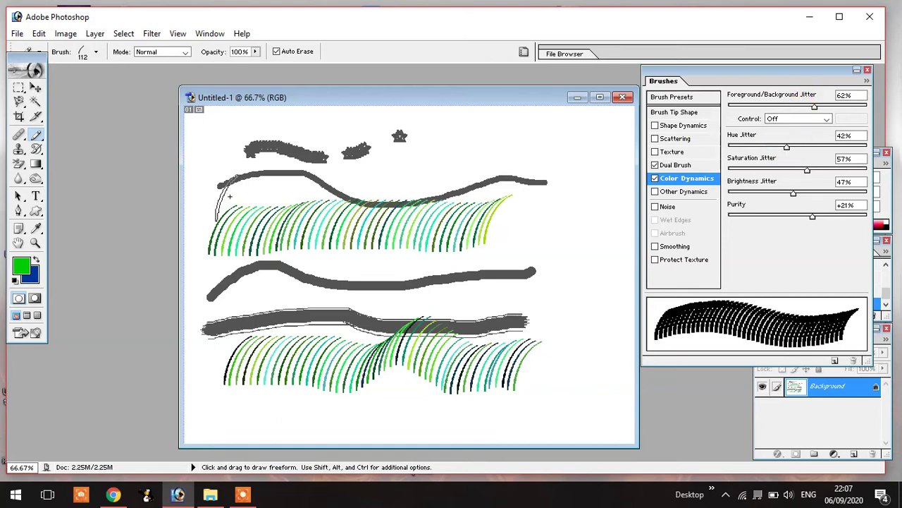
{"action": "mouse_move", "coordinate": [197, 179]}
{"action": "left_mouse_down"}
{"action": "mouse_move", "coordinate": [251, 155]}
{"action": "mouse_move", "coordinate": [398, 150]}
{"action": "mouse_move", "coordinate": [533, 165]}
{"action": "left_mouse_up"}
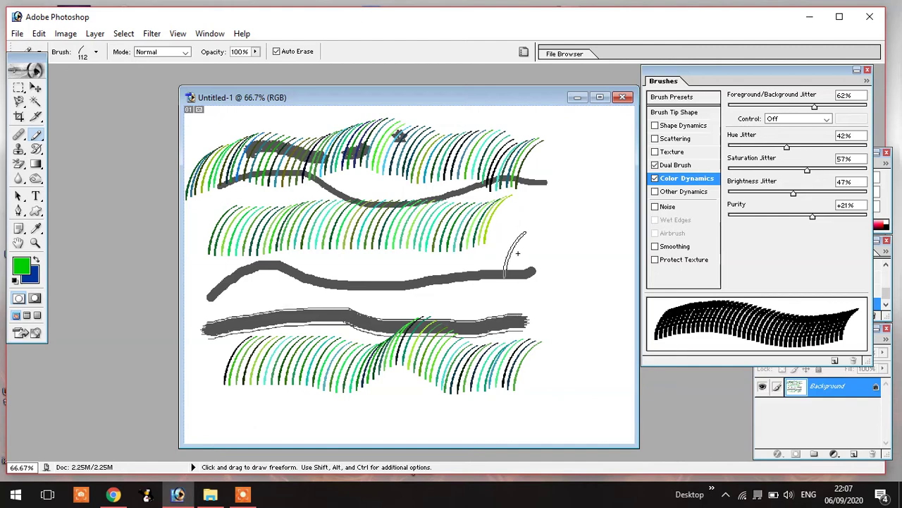
Enable Other Dynamics with Opacity Jitter at 43% and draw a winding grass stroke through the middle of the canvas.
{"action": "left_click", "coordinate": [669, 197]}
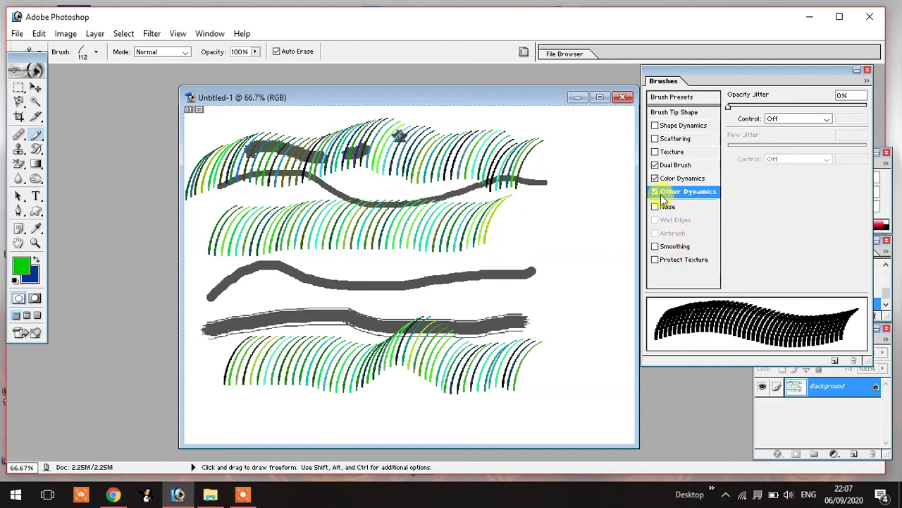
{"action": "left_click", "coordinate": [787, 107]}
{"action": "mouse_move", "coordinate": [271, 232]}
{"action": "left_mouse_down"}
{"action": "mouse_move", "coordinate": [432, 199]}
{"action": "mouse_move", "coordinate": [499, 223]}
{"action": "mouse_move", "coordinate": [550, 228]}
{"action": "mouse_move", "coordinate": [525, 263]}
{"action": "mouse_move", "coordinate": [371, 319]}
{"action": "left_mouse_up"}
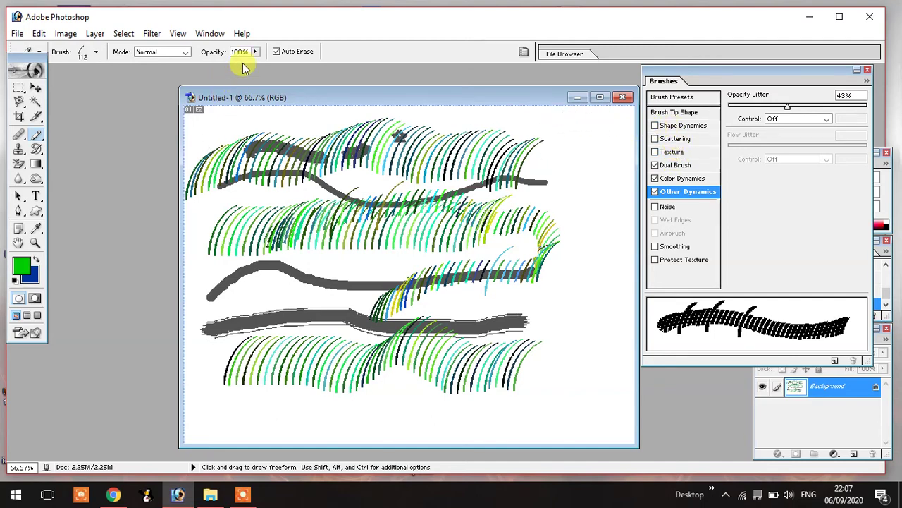
{"action": "left_click", "coordinate": [255, 52]}
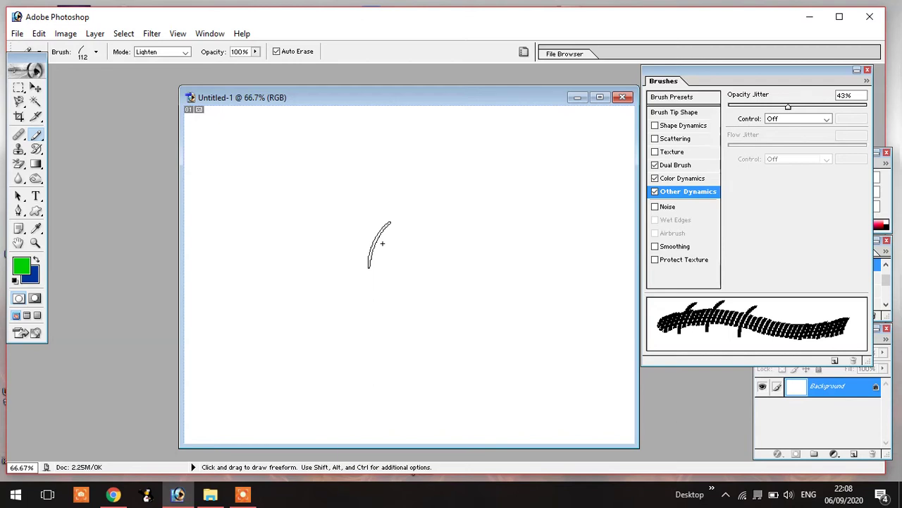
Add a new empty layer above the Background of the blank document and select it.
{"action": "left_click", "coordinate": [386, 246], "text": "ctrl"}
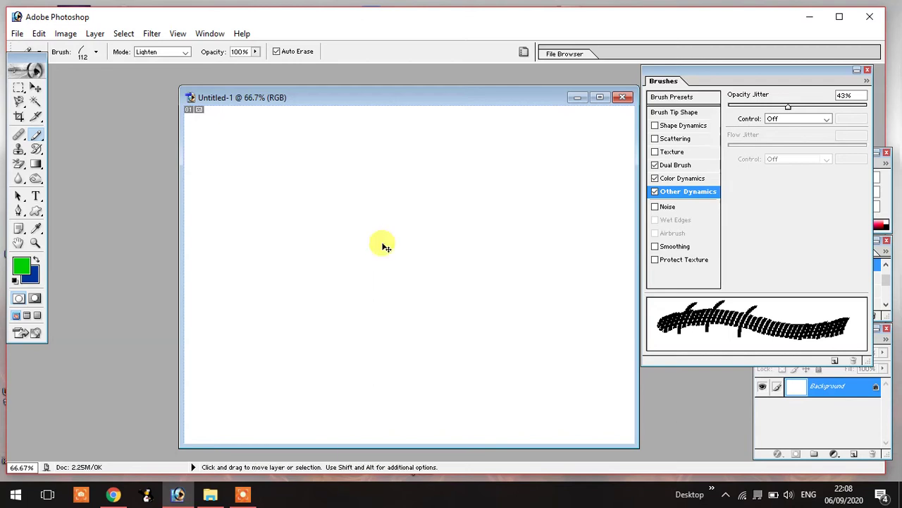
{"action": "key", "text": "shift"}
{"action": "key", "text": "alt"}
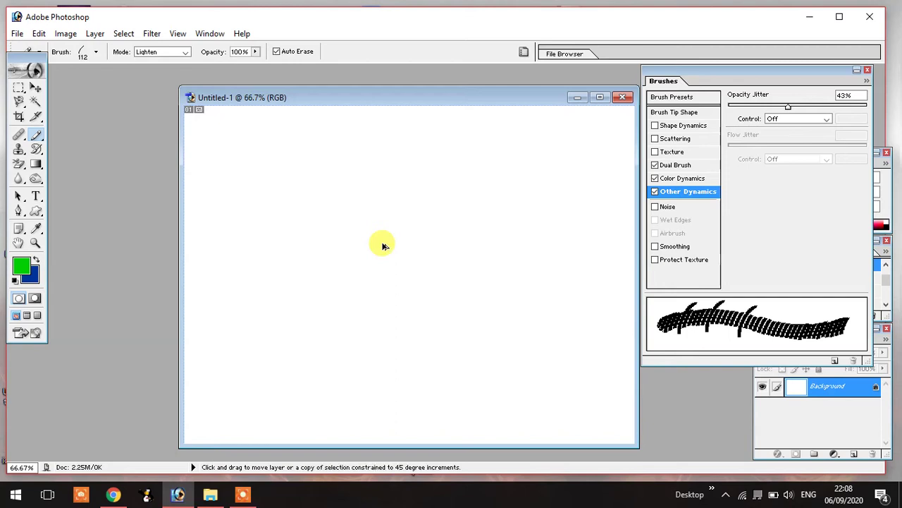
{"action": "key", "text": "ctrl+shift+alt+n"}
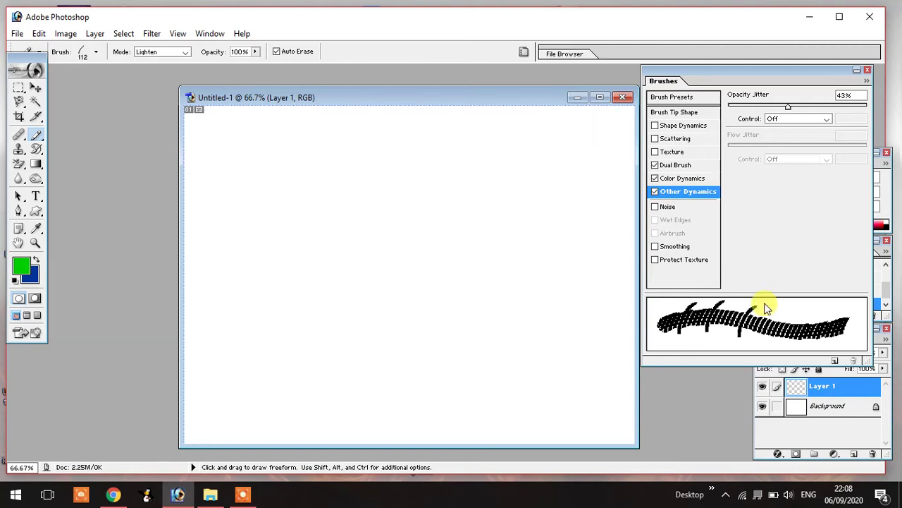
{"action": "left_click", "coordinate": [824, 388]}
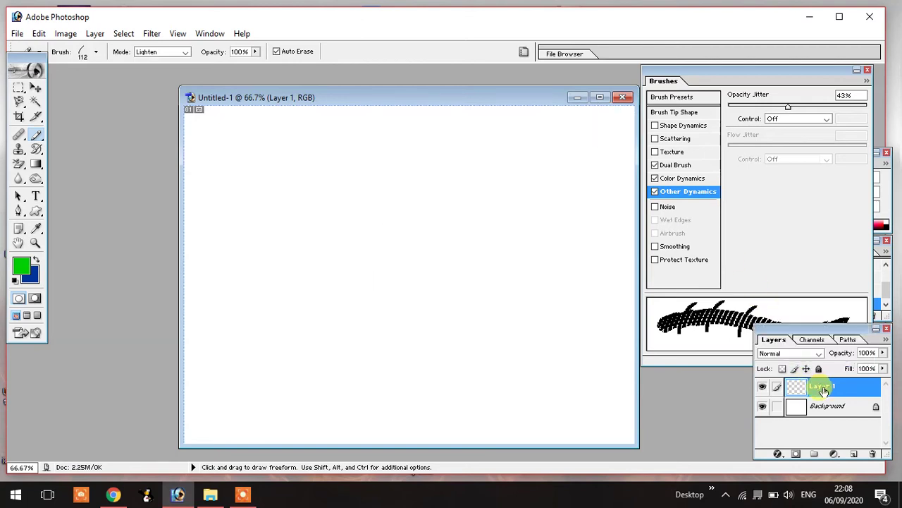
Delete the Background layer so that only the transparent Layer 1 remains.
{"action": "right_click", "coordinate": [838, 409]}
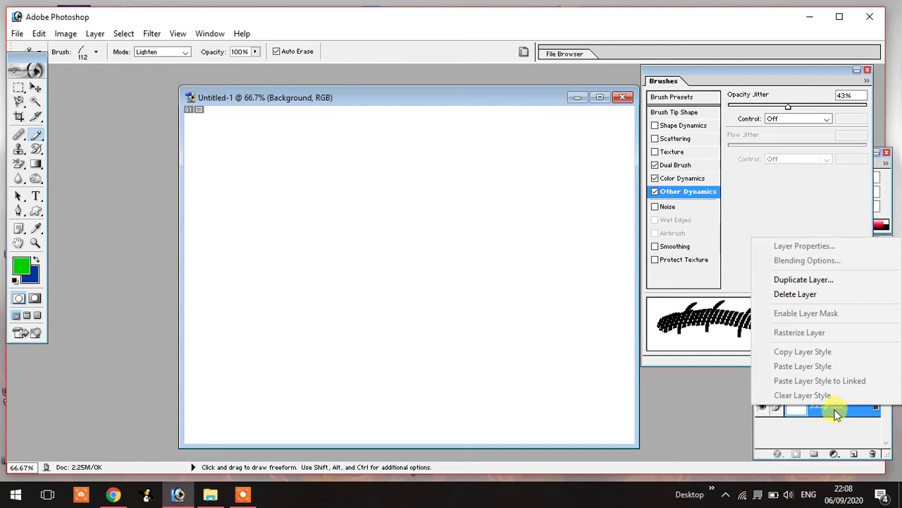
{"action": "left_click", "coordinate": [836, 415]}
{"action": "left_click_drag", "start_coordinate": [838, 409], "coordinate": [875, 454]}
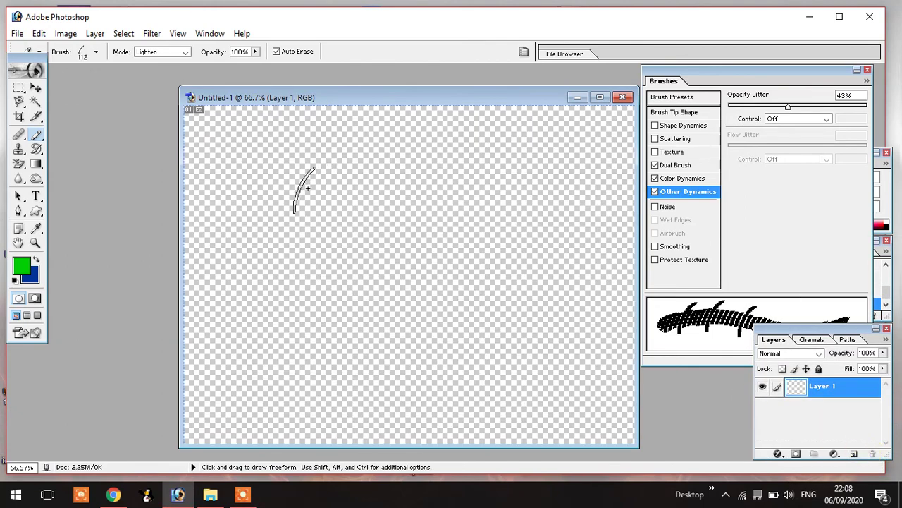
Draw a rectangular selection in the upper part of the canvas and fill it with the blue background colour.
{"action": "left_click", "coordinate": [20, 90]}
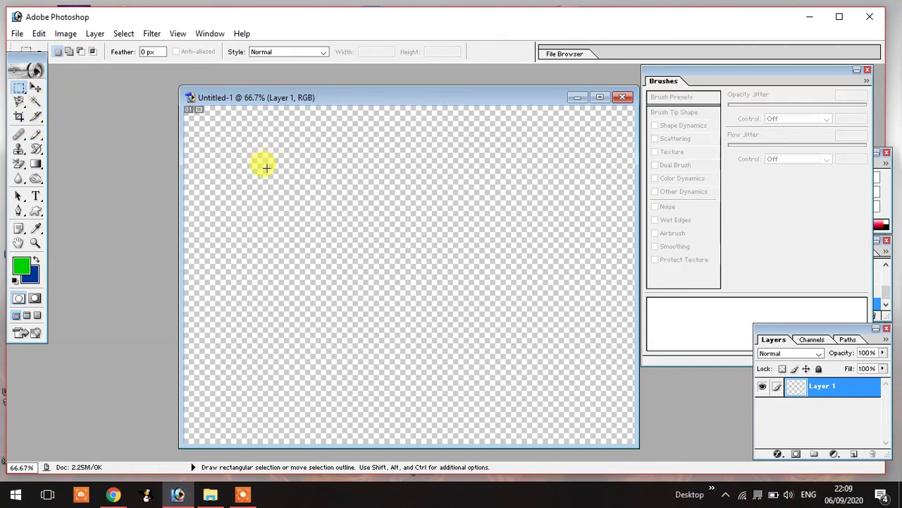
{"action": "left_click_drag", "start_coordinate": [266, 167], "coordinate": [383, 227]}
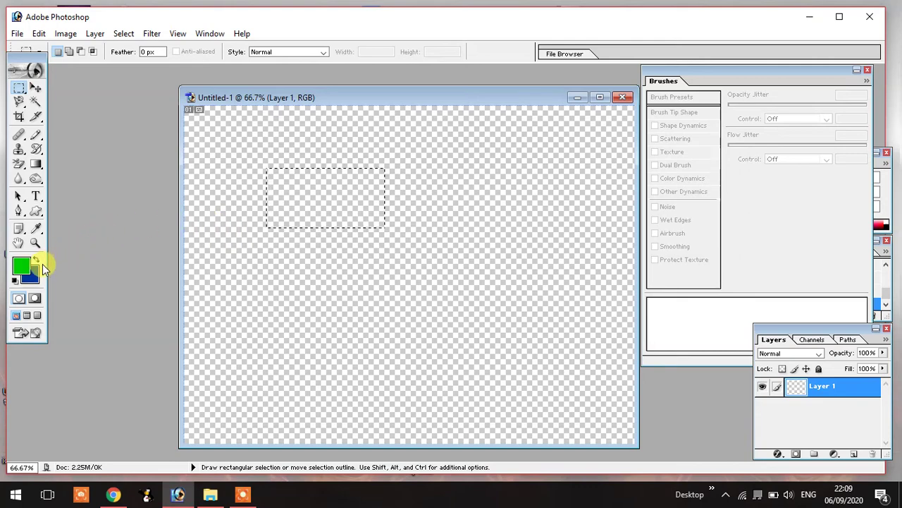
{"action": "key", "text": "ctrl"}
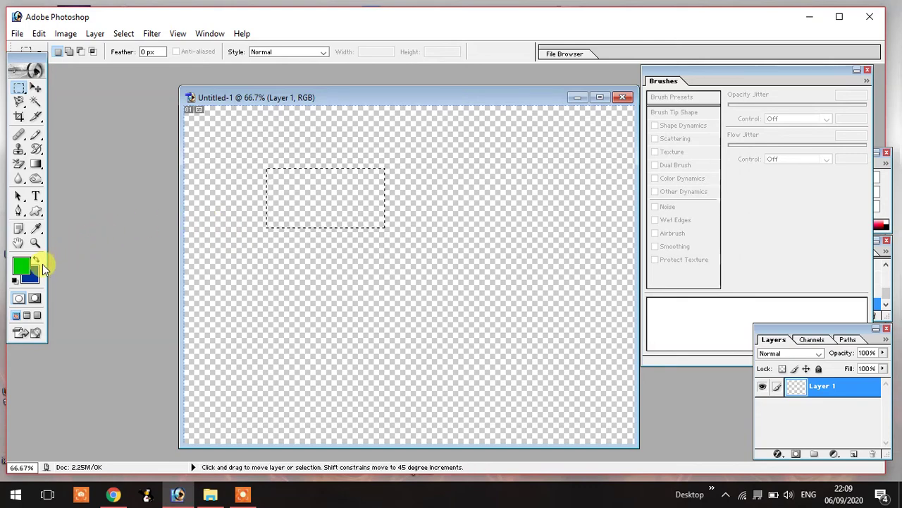
{"action": "key", "text": "ctrl+BackSpace"}
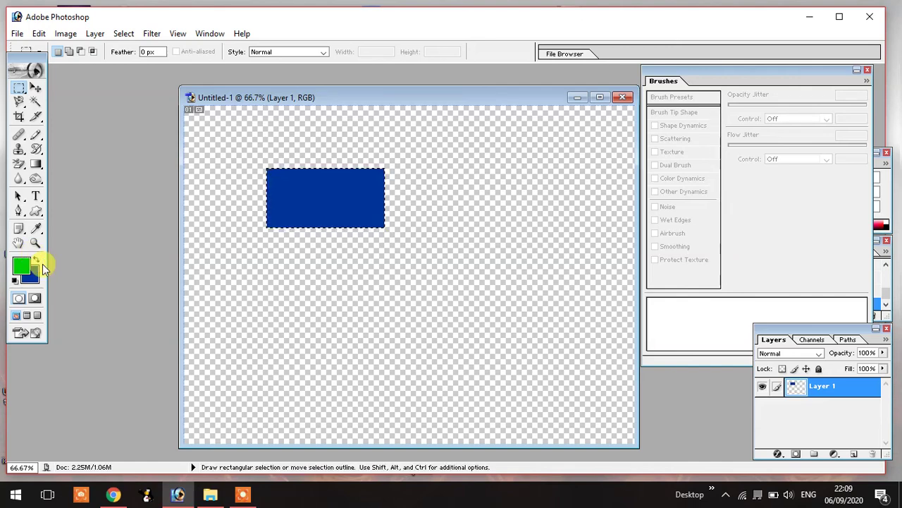
Fill the rectangular selection with the green foreground colour and deselect it.
{"action": "key", "text": "ctrl"}
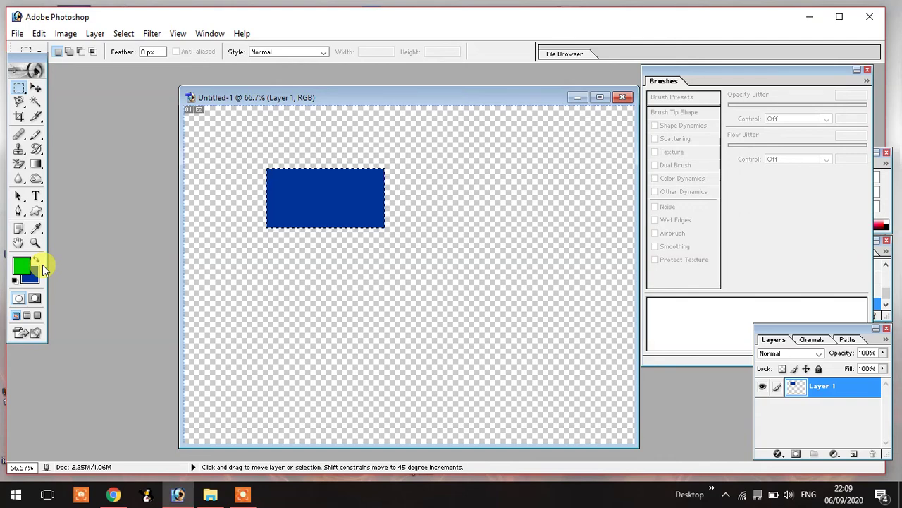
{"action": "key", "text": "alt"}
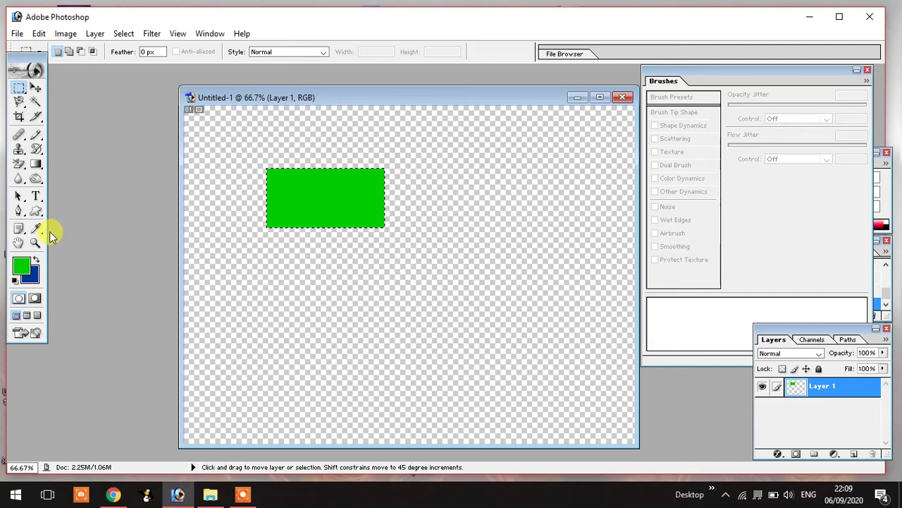
{"action": "key", "text": "ctrl+d"}
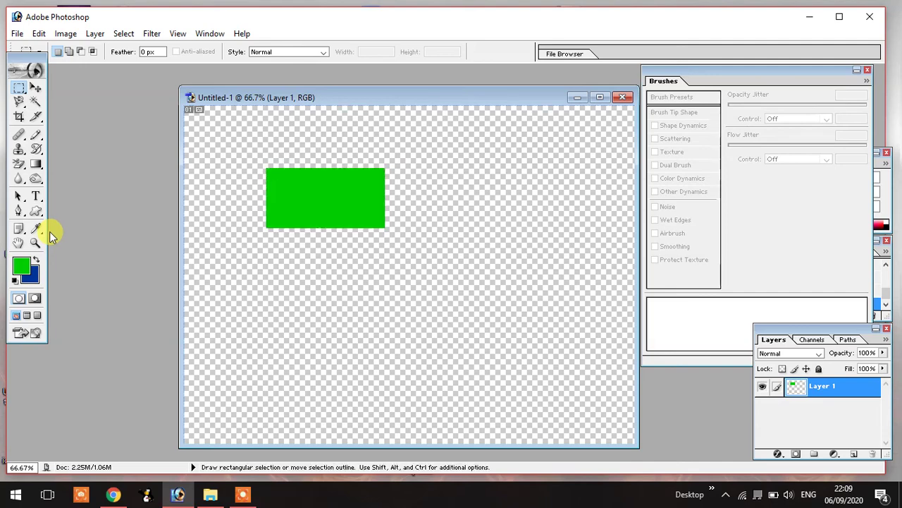
Define the green rectangle as a new brush named "rectangled shape green".
{"action": "left_click", "coordinate": [39, 34]}
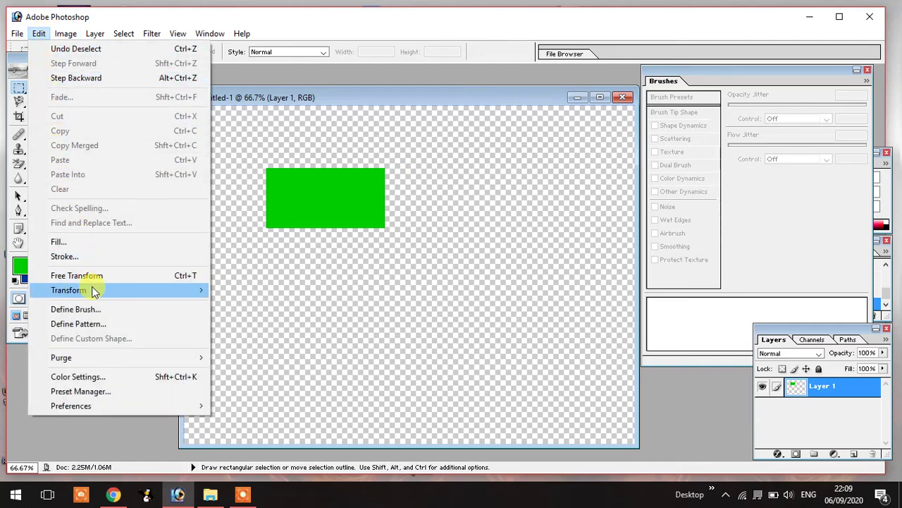
{"action": "mouse_move", "coordinate": [93, 291]}
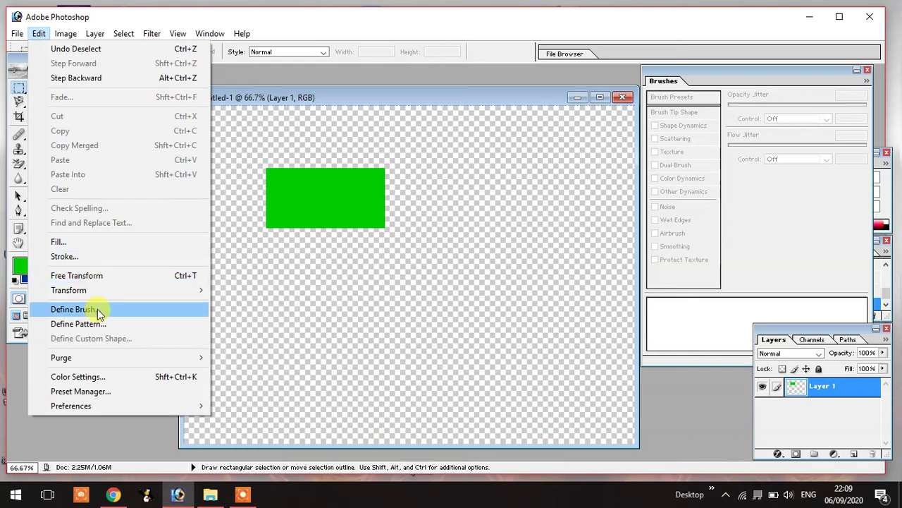
{"action": "left_click", "coordinate": [98, 311]}
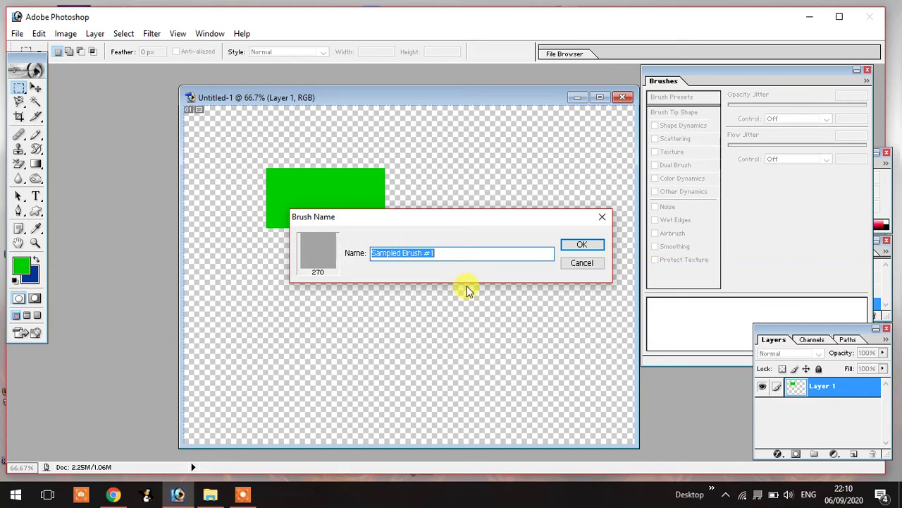
{"action": "type", "text": "rect"}
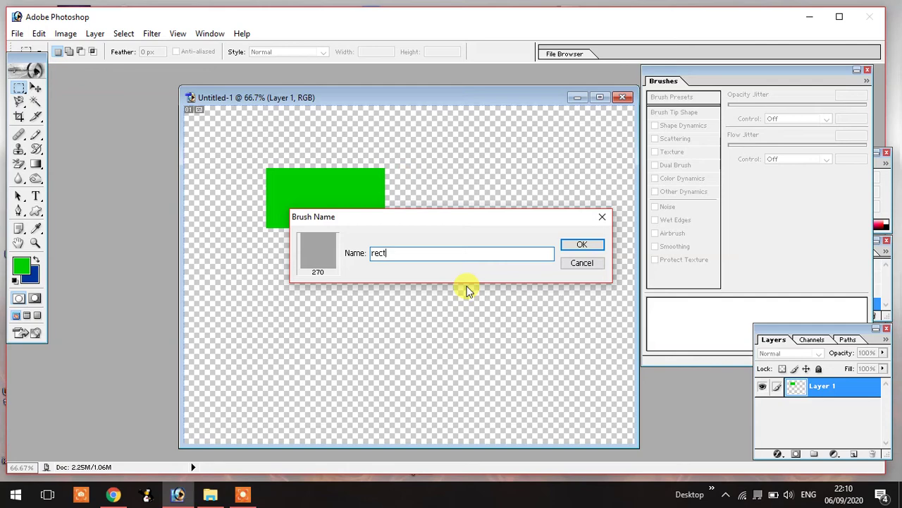
{"action": "type", "text": "angled shape grr"}
{"action": "key", "text": "BackSpace"}
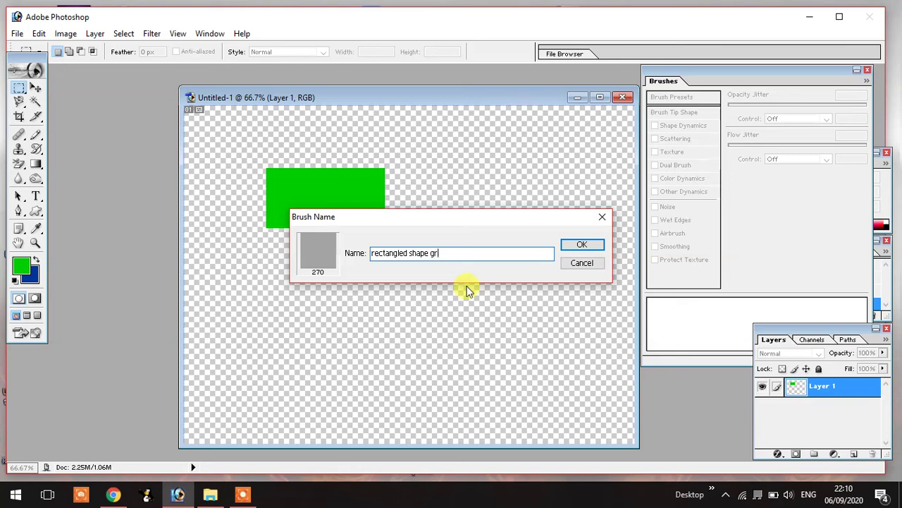
{"action": "type", "text": "een"}
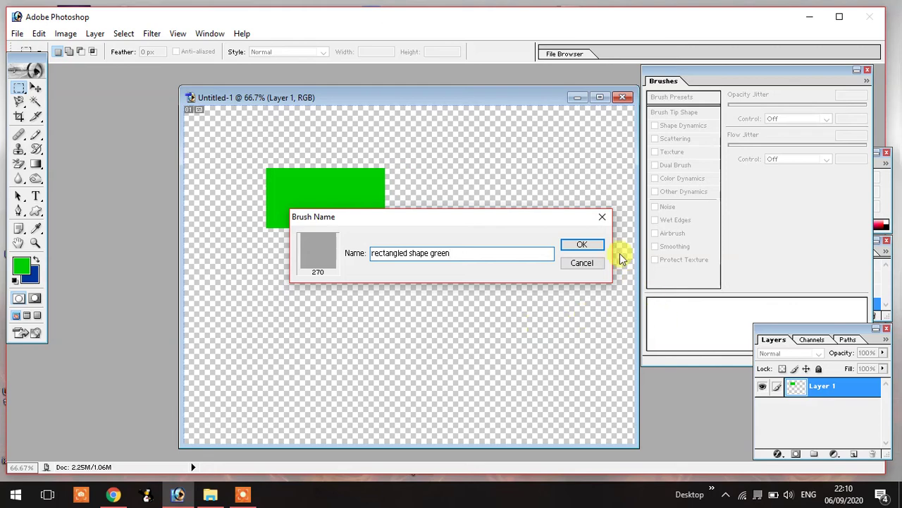
{"action": "left_click", "coordinate": [583, 244]}
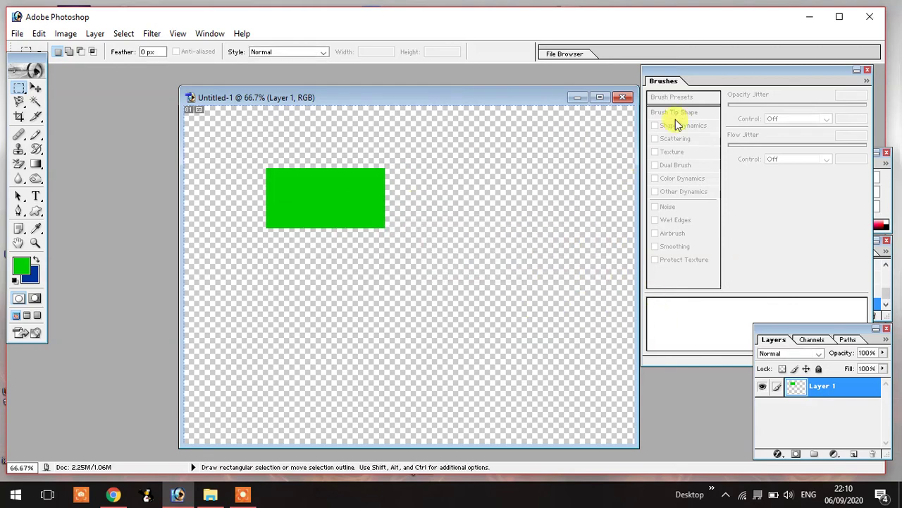
Toggle the Brushes palette and minimise the Photoshop window to return to the desktop.
{"action": "double_click", "coordinate": [675, 82]}
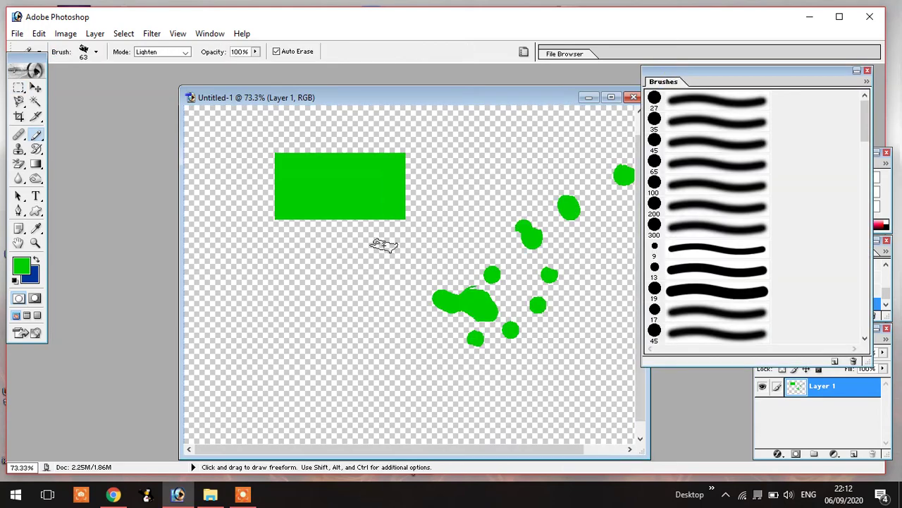
{"action": "left_click", "coordinate": [808, 22]}
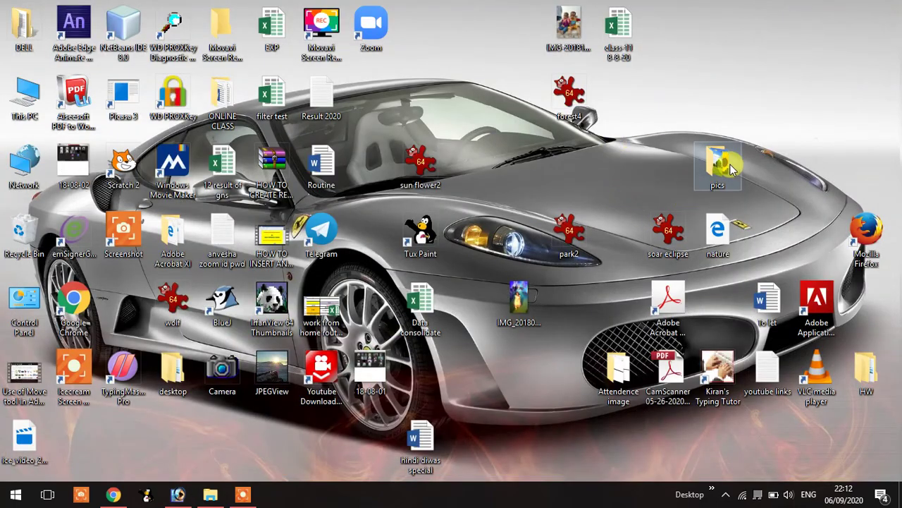
Open butterfly2 from the pics folder in Photoshop and move its document window towards the middle of the workspace.
{"action": "left_click", "coordinate": [211, 494]}
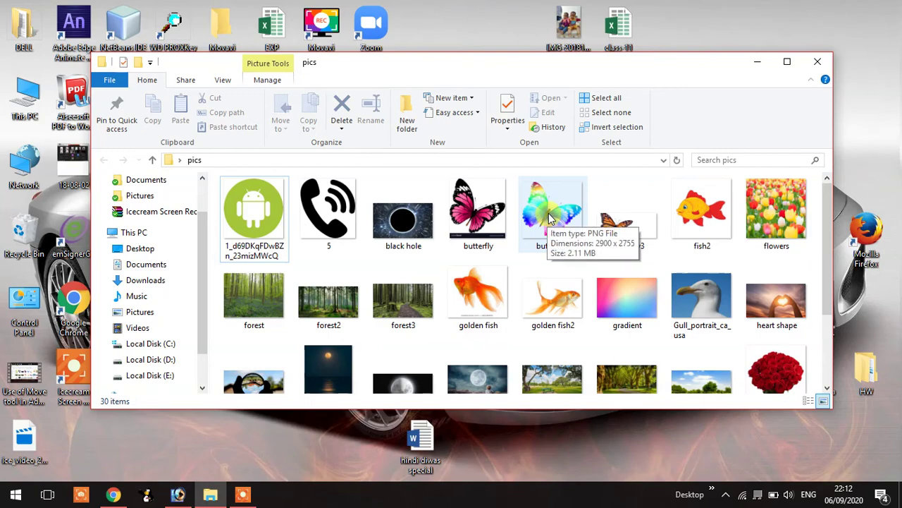
{"action": "left_click_drag", "start_coordinate": [549, 219], "coordinate": [242, 371]}
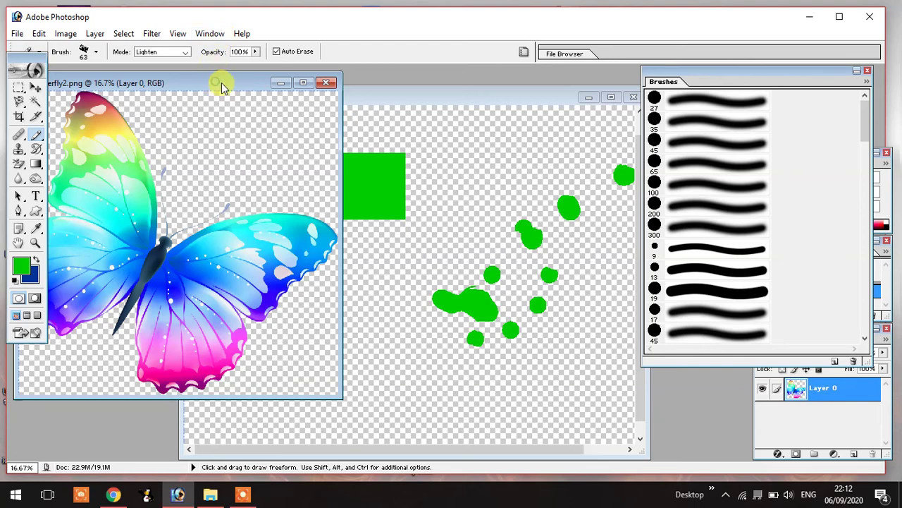
{"action": "left_click_drag", "start_coordinate": [215, 86], "coordinate": [357, 95]}
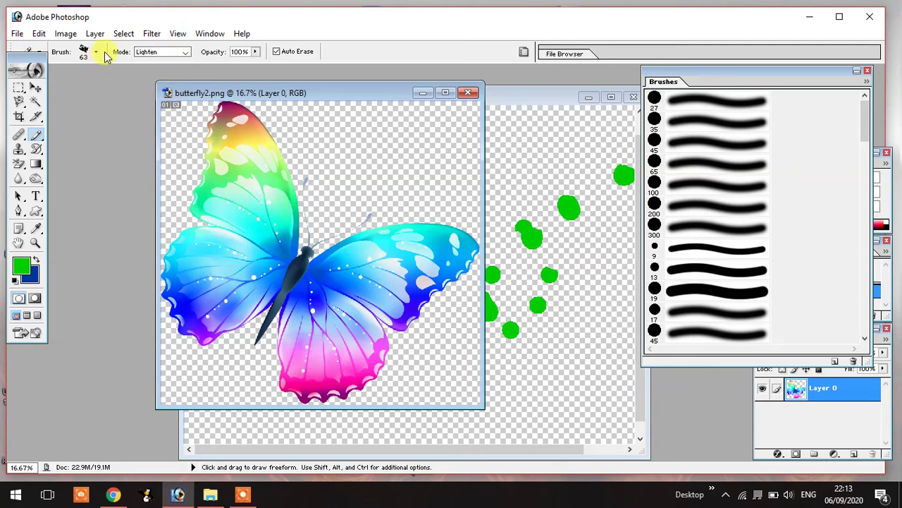
Choose the 27 px spatter brush for the pencil and set its blending mode to Normal.
{"action": "left_click", "coordinate": [95, 52]}
{"action": "left_click", "coordinate": [70, 140]}
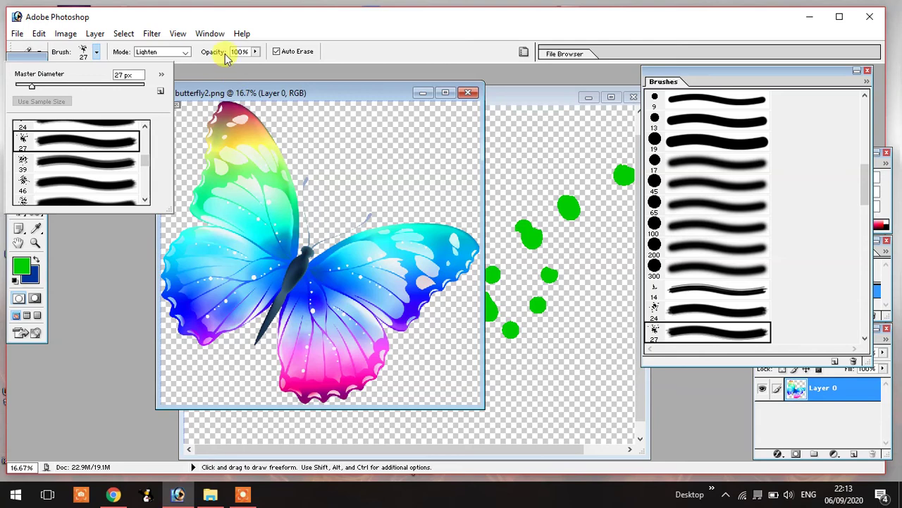
{"action": "left_click", "coordinate": [187, 54]}
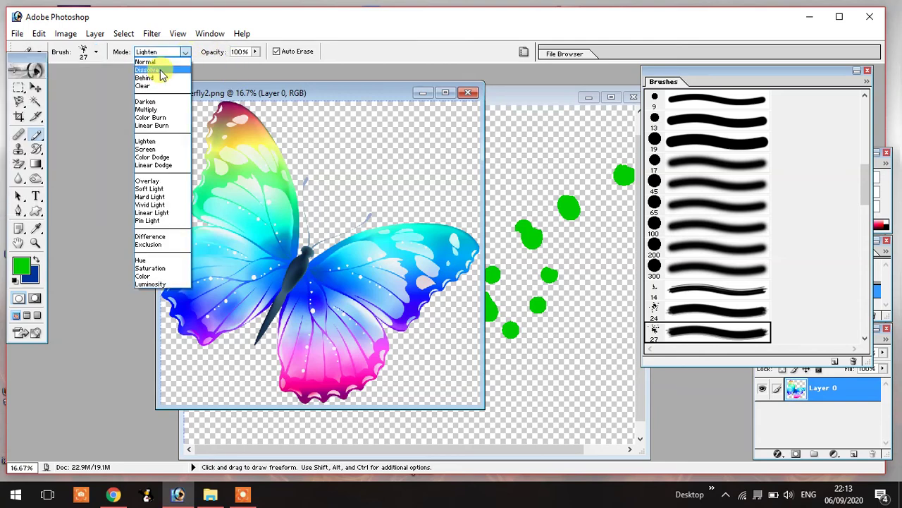
{"action": "left_click", "coordinate": [155, 62]}
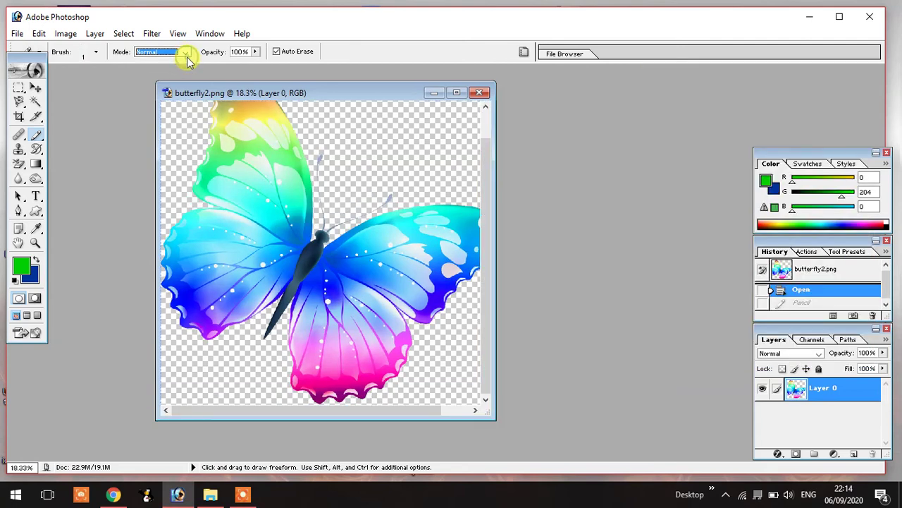
Dab a few 1 px pencil dots on the transparent area beside the butterfly's upper wing.
{"action": "left_click", "coordinate": [361, 122]}
{"action": "left_click", "coordinate": [349, 124]}
{"action": "left_click", "coordinate": [338, 128]}
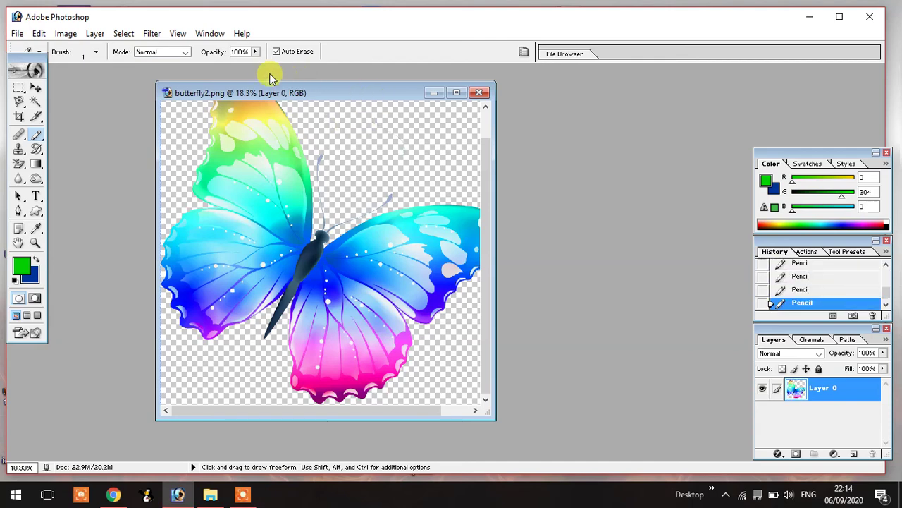
{"action": "left_click", "coordinate": [315, 130]}
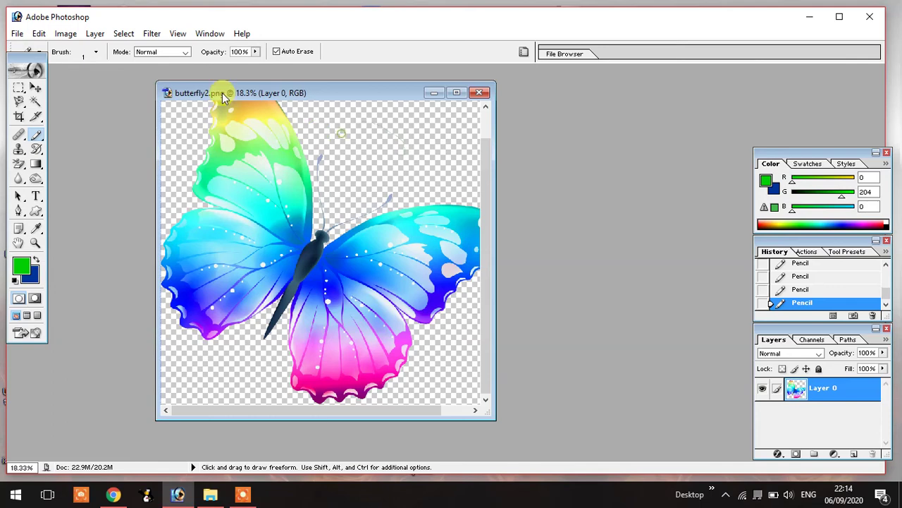
Choose the 39 px spatter brush and draw green loops on the transparent area above the right wing.
{"action": "left_click", "coordinate": [96, 51]}
{"action": "left_click", "coordinate": [100, 162]}
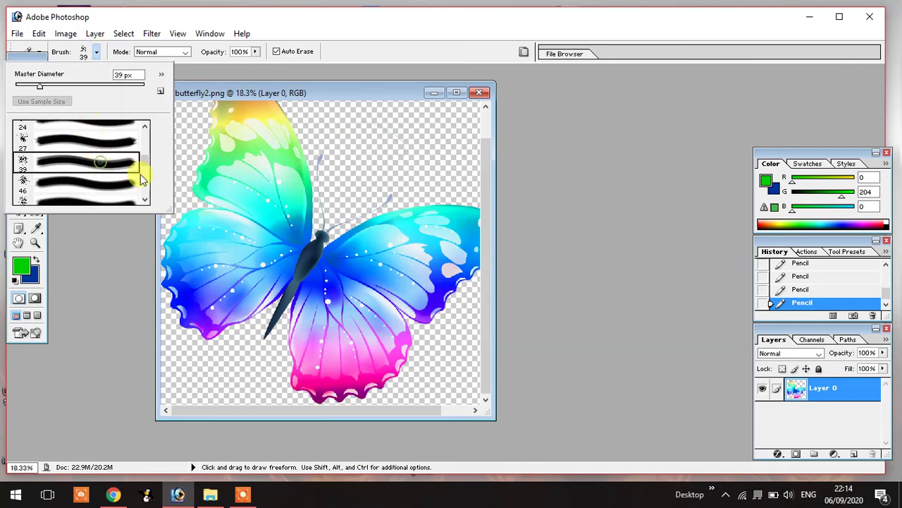
{"action": "left_click", "coordinate": [352, 138]}
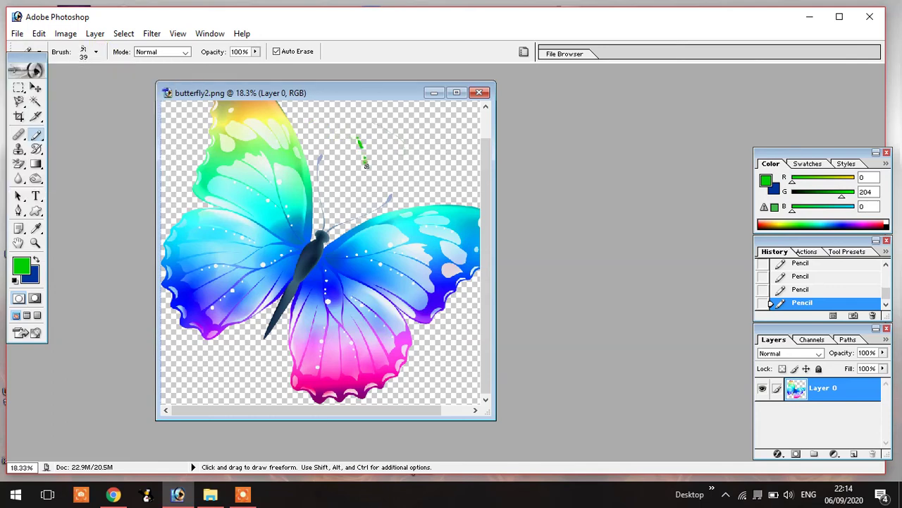
{"action": "mouse_move", "coordinate": [366, 165]}
{"action": "left_mouse_down"}
{"action": "mouse_move", "coordinate": [393, 128]}
{"action": "mouse_move", "coordinate": [361, 176]}
{"action": "left_mouse_up"}
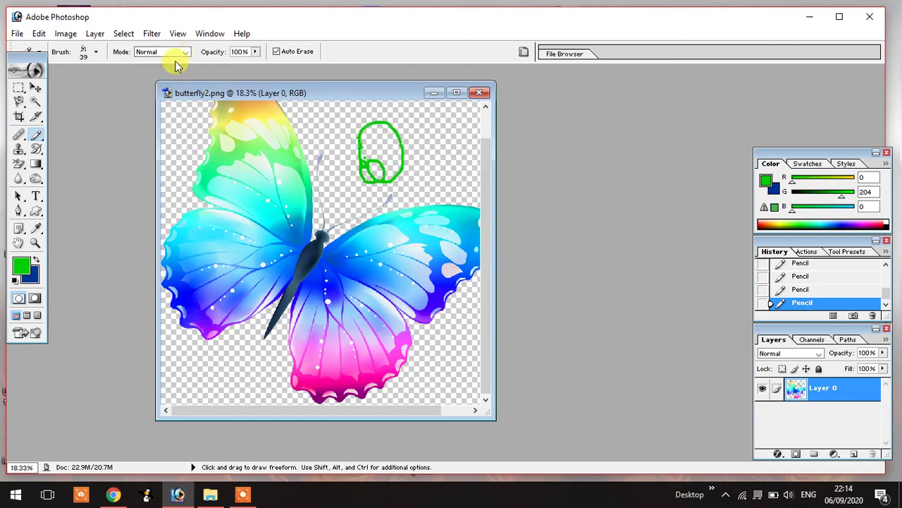
Choose the 46 px spatter brush and enlarge its master diameter to 129 px.
{"action": "left_click", "coordinate": [96, 55]}
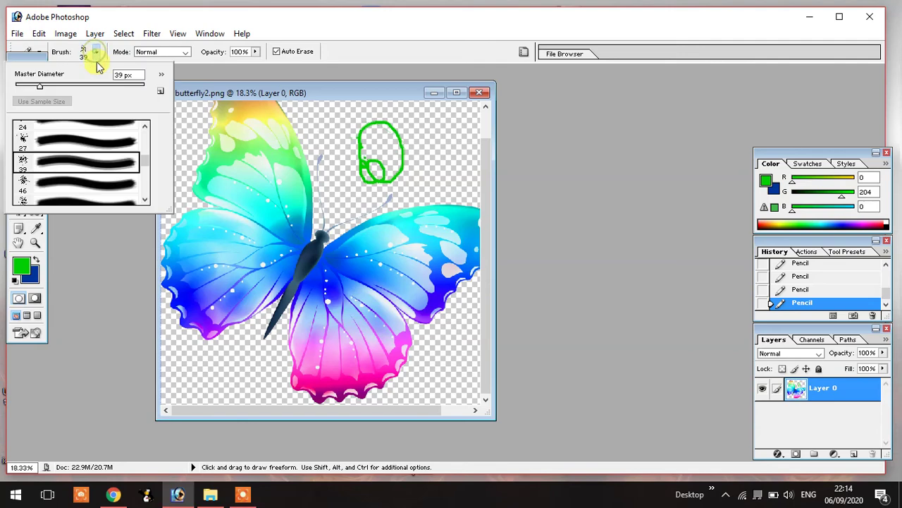
{"action": "left_click", "coordinate": [115, 187]}
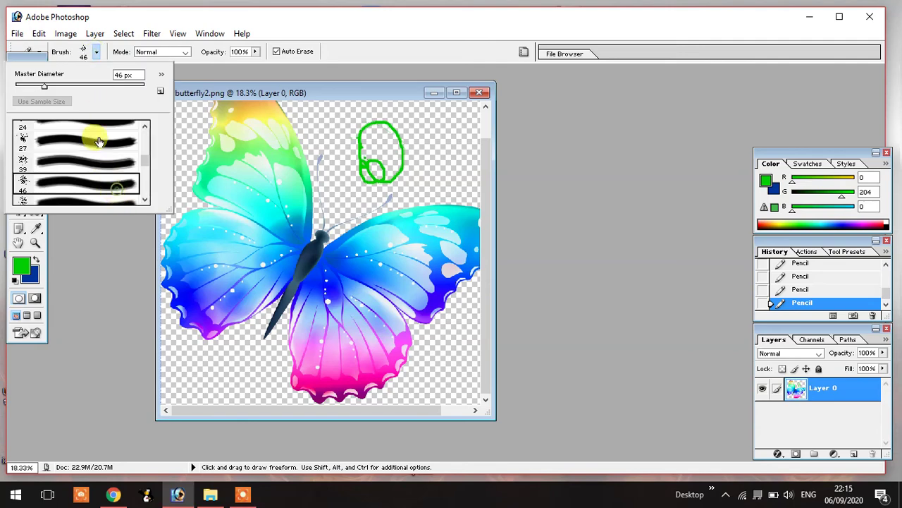
{"action": "left_click", "coordinate": [89, 85]}
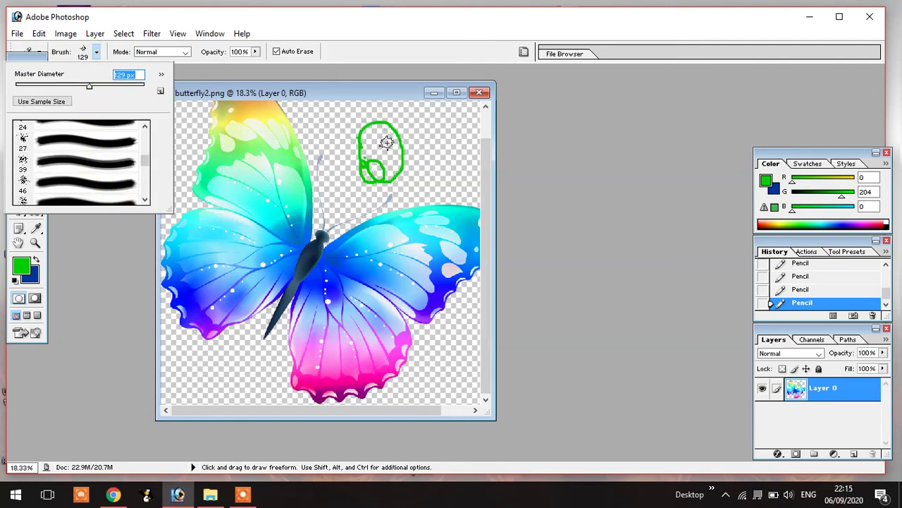
Paint thick green strokes in Normal mode over the green loops and across the butterfly's upper left wing.
{"action": "mouse_move", "coordinate": [393, 157]}
{"action": "left_mouse_down"}
{"action": "mouse_move", "coordinate": [402, 144]}
{"action": "mouse_move", "coordinate": [421, 151]}
{"action": "left_mouse_up"}
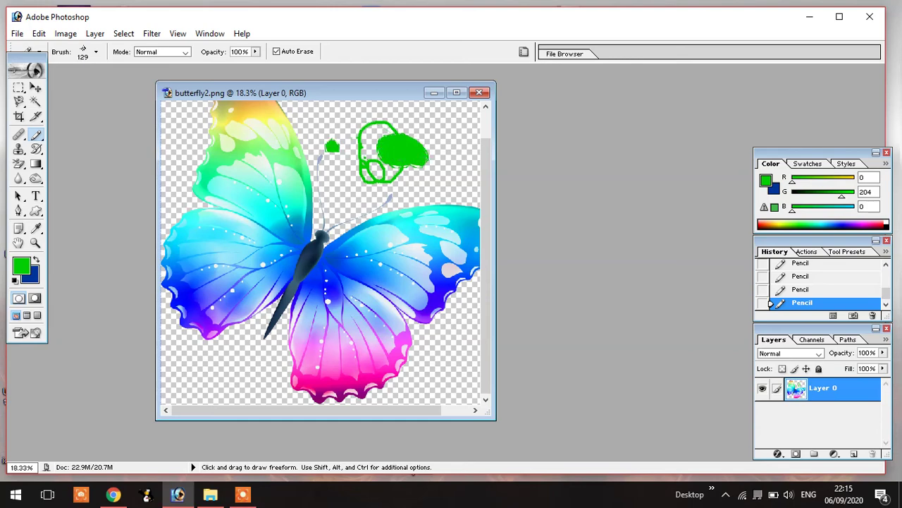
{"action": "left_click_drag", "start_coordinate": [332, 146], "coordinate": [315, 132]}
{"action": "left_click", "coordinate": [186, 55]}
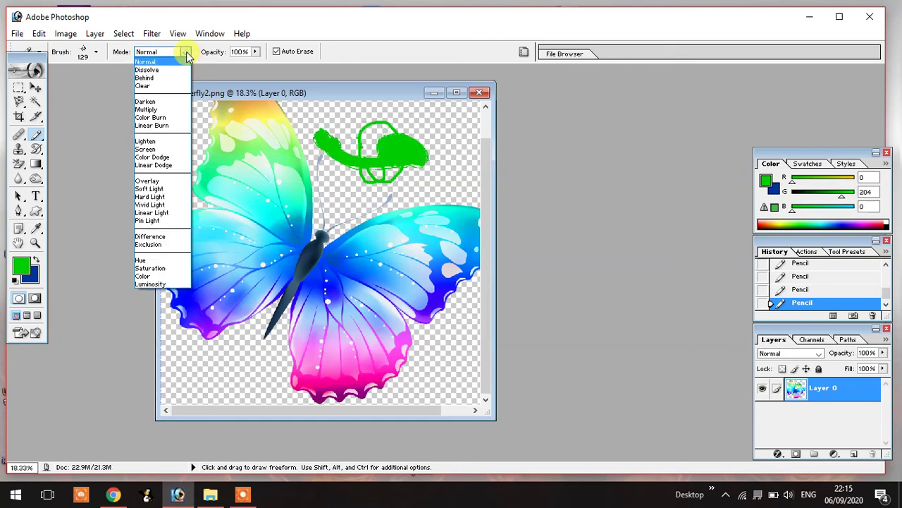
{"action": "left_click", "coordinate": [279, 126]}
{"action": "mouse_move", "coordinate": [316, 132]}
{"action": "left_mouse_down"}
{"action": "mouse_move", "coordinate": [269, 174]}
{"action": "mouse_move", "coordinate": [354, 150]}
{"action": "left_mouse_up"}
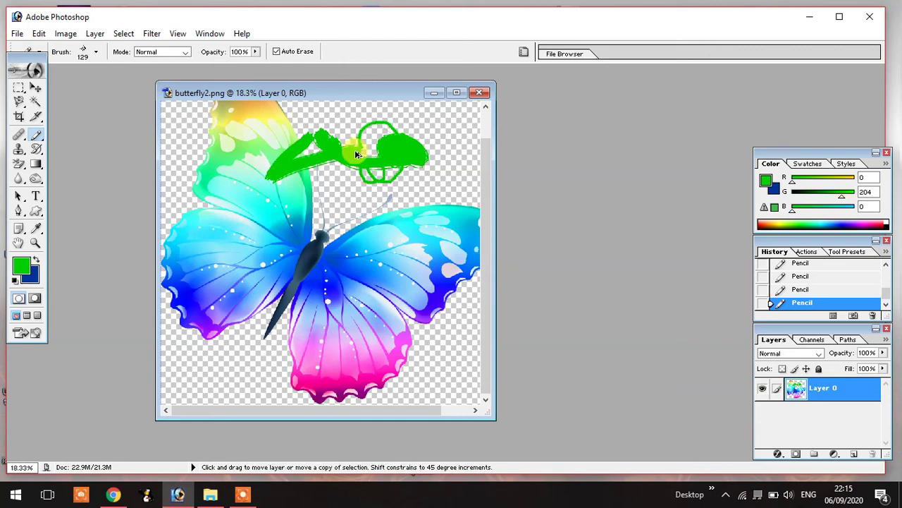
Step back through the history to remove the thick green strokes and the loops.
{"action": "key", "text": "ctrl+alt+z"}
{"action": "key", "text": "ctrl+alt+z"}
{"action": "key", "text": "ctrl+alt+z"}
{"action": "key", "text": "ctrl+alt+z"}
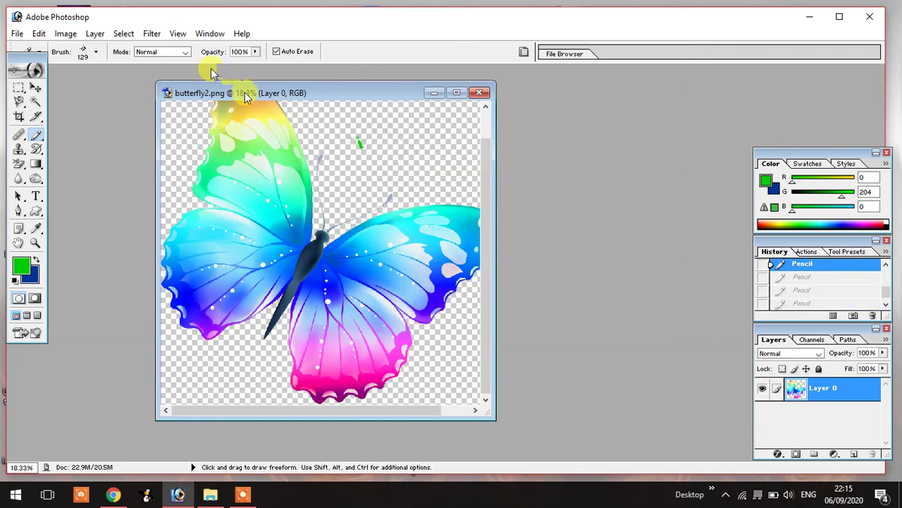
Set the pencil mode to Behind and paint green strokes around and across the upper part of the butterfly.
{"action": "left_click", "coordinate": [181, 53]}
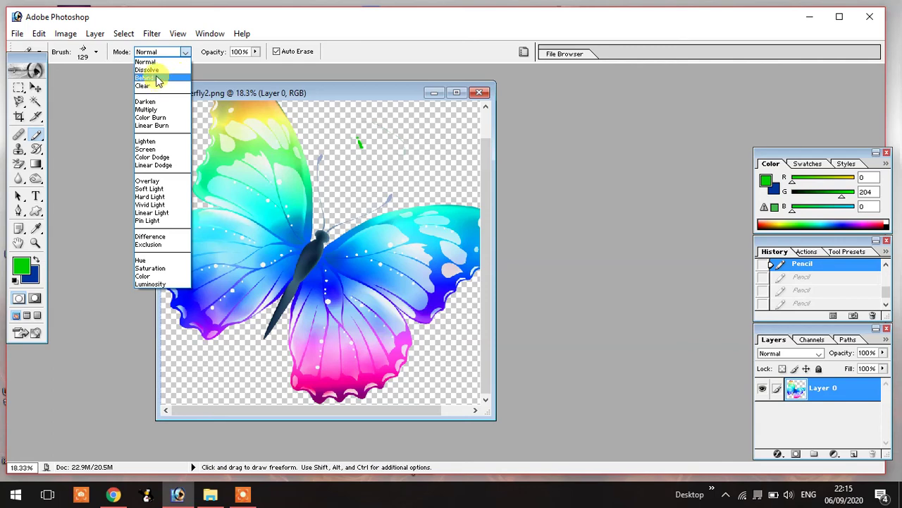
{"action": "left_click", "coordinate": [166, 79]}
{"action": "left_click_drag", "start_coordinate": [319, 134], "coordinate": [296, 138]}
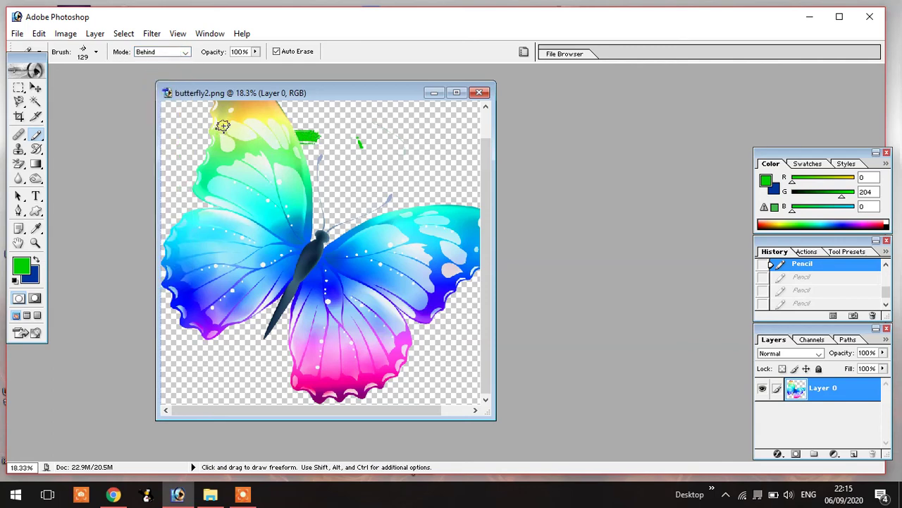
{"action": "mouse_move", "coordinate": [223, 126]}
{"action": "left_mouse_down"}
{"action": "mouse_move", "coordinate": [341, 132]}
{"action": "mouse_move", "coordinate": [362, 150]}
{"action": "mouse_move", "coordinate": [418, 124]}
{"action": "mouse_move", "coordinate": [390, 142]}
{"action": "mouse_move", "coordinate": [346, 134]}
{"action": "mouse_move", "coordinate": [352, 161]}
{"action": "mouse_move", "coordinate": [409, 121]}
{"action": "mouse_move", "coordinate": [445, 115]}
{"action": "mouse_move", "coordinate": [302, 177]}
{"action": "left_mouse_up"}
{"action": "mouse_move", "coordinate": [280, 120]}
{"action": "left_mouse_down"}
{"action": "mouse_move", "coordinate": [211, 155]}
{"action": "mouse_move", "coordinate": [186, 137]}
{"action": "left_mouse_up"}
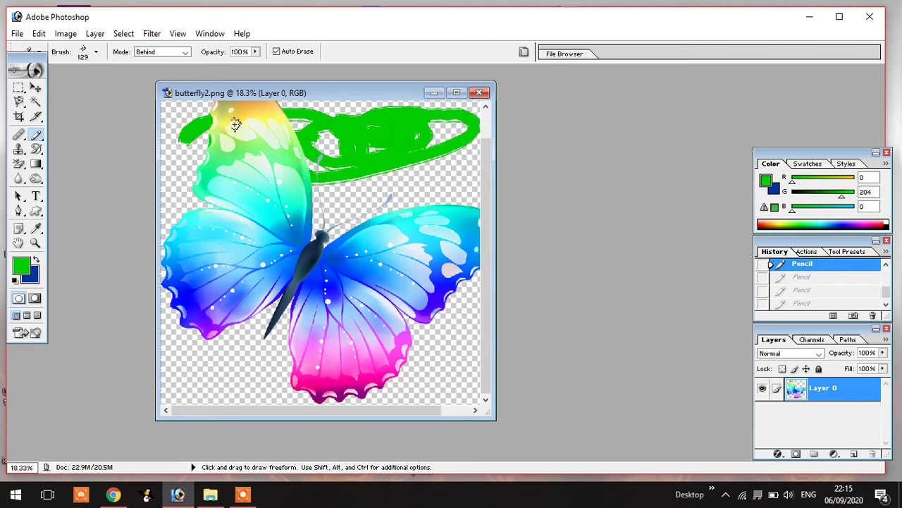
{"action": "mouse_move", "coordinate": [236, 124]}
{"action": "left_mouse_down"}
{"action": "mouse_move", "coordinate": [171, 113]}
{"action": "mouse_move", "coordinate": [193, 180]}
{"action": "mouse_move", "coordinate": [187, 192]}
{"action": "left_mouse_up"}
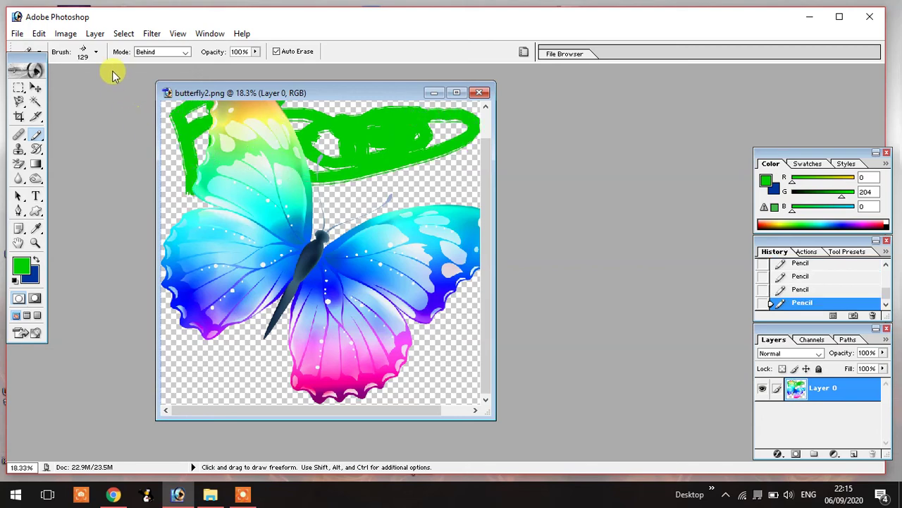
Enlarge the pencil's brush to 400 px and paint in Behind mode across the butterfly's lower right side.
{"action": "key", "text": "bracketright"}
{"action": "key", "text": "bracketright"}
{"action": "key", "text": "bracketright"}
{"action": "key", "text": "bracketright"}
{"action": "key", "text": "bracketright"}
{"action": "key", "text": "bracketright"}
{"action": "key", "text": "bracketright"}
{"action": "key", "text": "bracketright"}
{"action": "key", "text": "bracketright"}
{"action": "key", "text": "bracketright"}
{"action": "key", "text": "bracketright"}
{"action": "key", "text": "bracketright"}
{"action": "key", "text": "bracketright"}
{"action": "key", "text": "bracketright"}
{"action": "key", "text": "bracketright"}
{"action": "key", "text": "bracketright"}
{"action": "key", "text": "bracketright"}
{"action": "key", "text": "bracketright"}
{"action": "key", "text": "bracketright"}
{"action": "key", "text": "bracketright"}
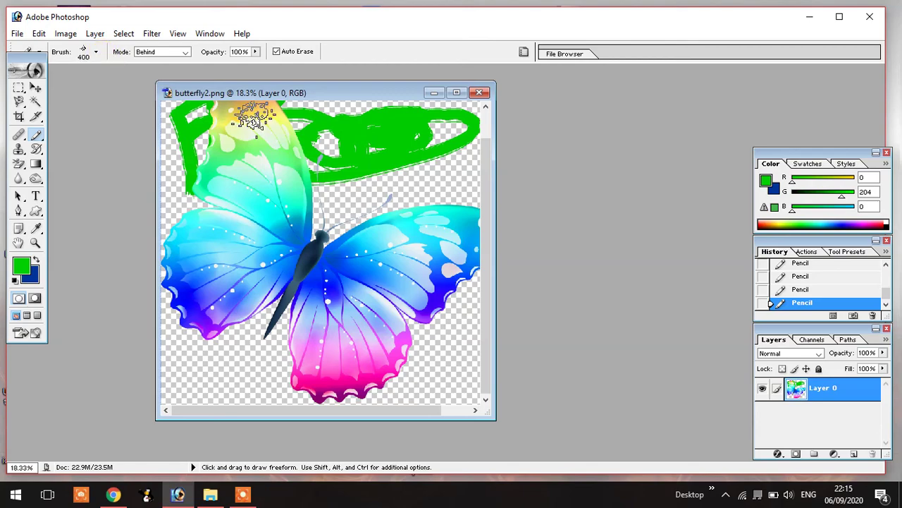
{"action": "mouse_move", "coordinate": [342, 194]}
{"action": "left_mouse_down"}
{"action": "mouse_move", "coordinate": [428, 153]}
{"action": "mouse_move", "coordinate": [464, 122]}
{"action": "mouse_move", "coordinate": [446, 263]}
{"action": "mouse_move", "coordinate": [461, 365]}
{"action": "left_mouse_up"}
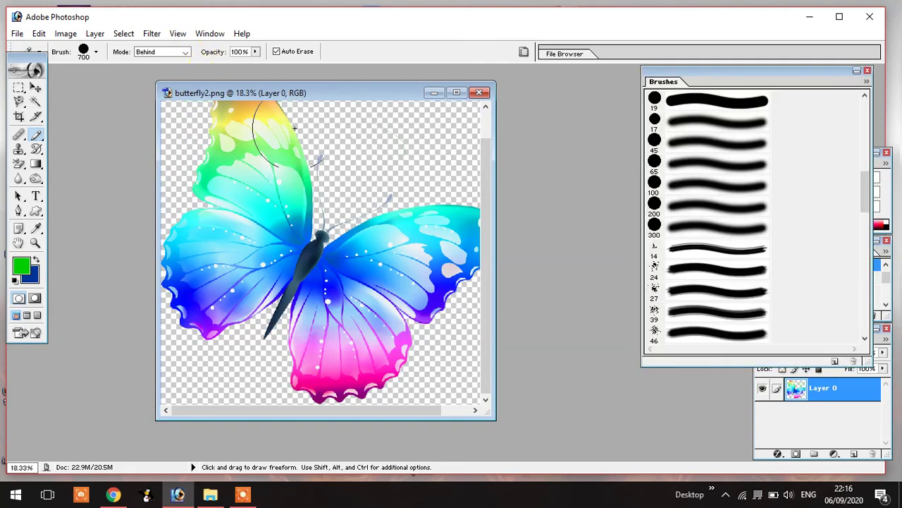
Paint behind the butterfly's left wings with the 700 px round brush in Behind mode.
{"action": "left_click", "coordinate": [314, 138]}
{"action": "mouse_move", "coordinate": [240, 125]}
{"action": "left_mouse_down"}
{"action": "mouse_move", "coordinate": [196, 121]}
{"action": "mouse_move", "coordinate": [187, 145]}
{"action": "mouse_move", "coordinate": [177, 300]}
{"action": "mouse_move", "coordinate": [202, 354]}
{"action": "left_mouse_up"}
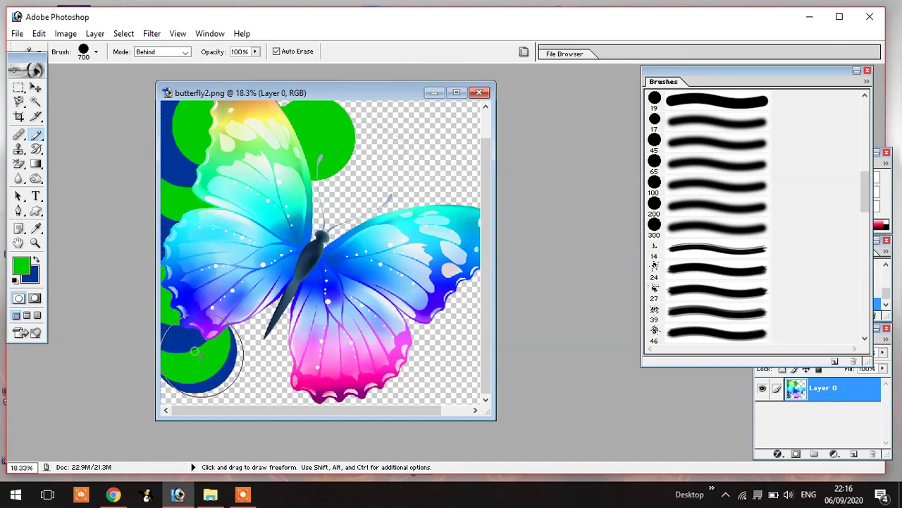
Set the pencil mode to Clear and erase round areas from the upper left wing and the paint around it.
{"action": "left_click", "coordinate": [181, 51]}
{"action": "left_click", "coordinate": [170, 90]}
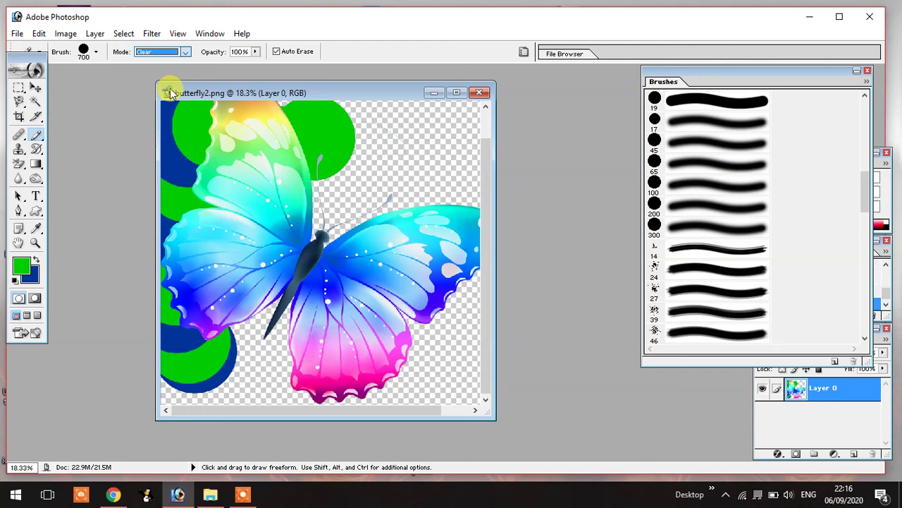
{"action": "left_click", "coordinate": [203, 141]}
{"action": "left_click", "coordinate": [285, 141]}
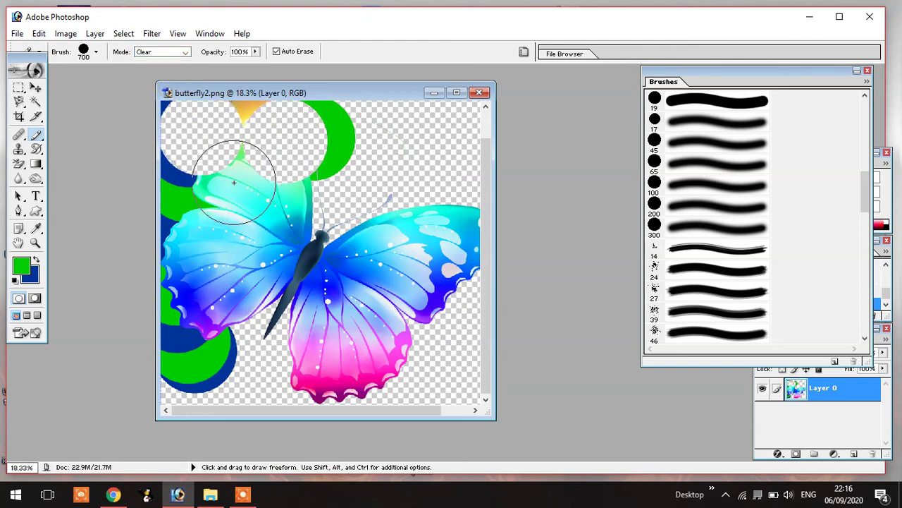
Step back through the history to remove the Clear and Behind strokes from the butterfly image.
{"action": "key", "text": "v"}
{"action": "key", "text": "ctrl+z"}
{"action": "key", "text": "ctrl+alt+z"}
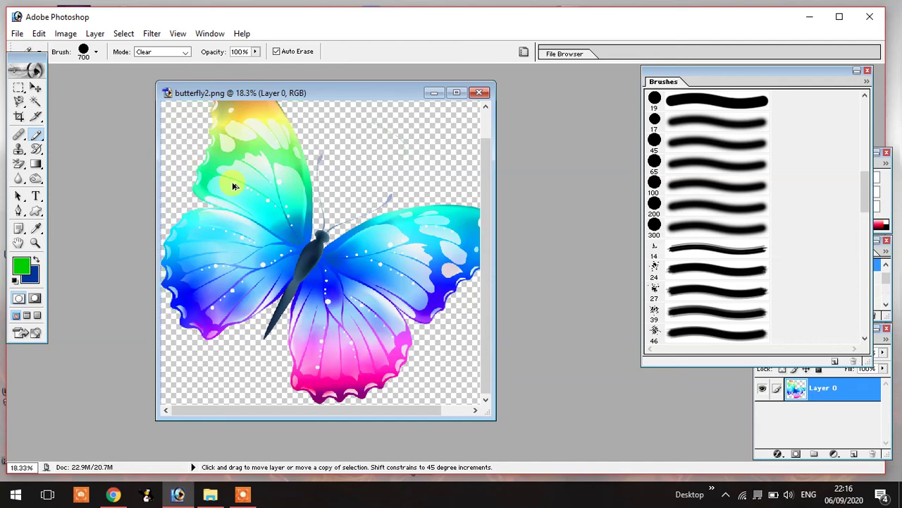
Set the pencil mode to Multiply and paint overlapping 700 px circles from the upper left wing towards the right wing.
{"action": "left_click", "coordinate": [186, 54]}
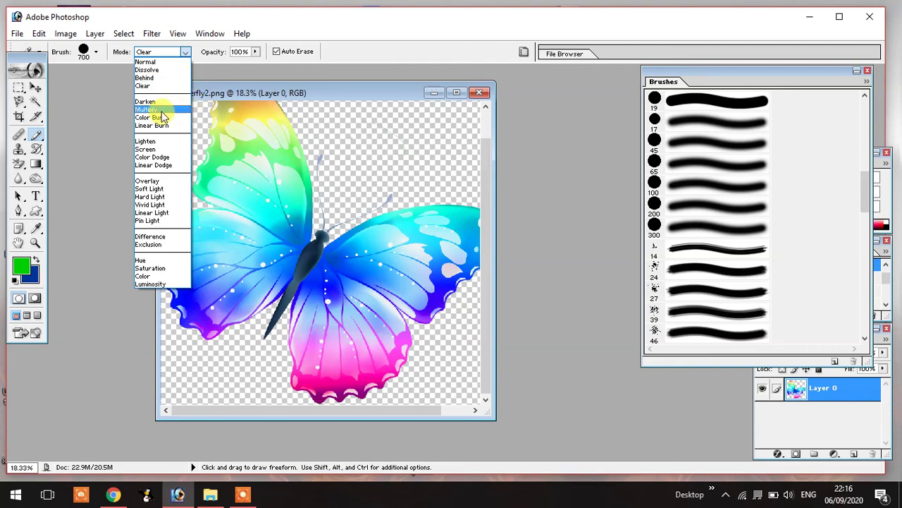
{"action": "left_click", "coordinate": [161, 110]}
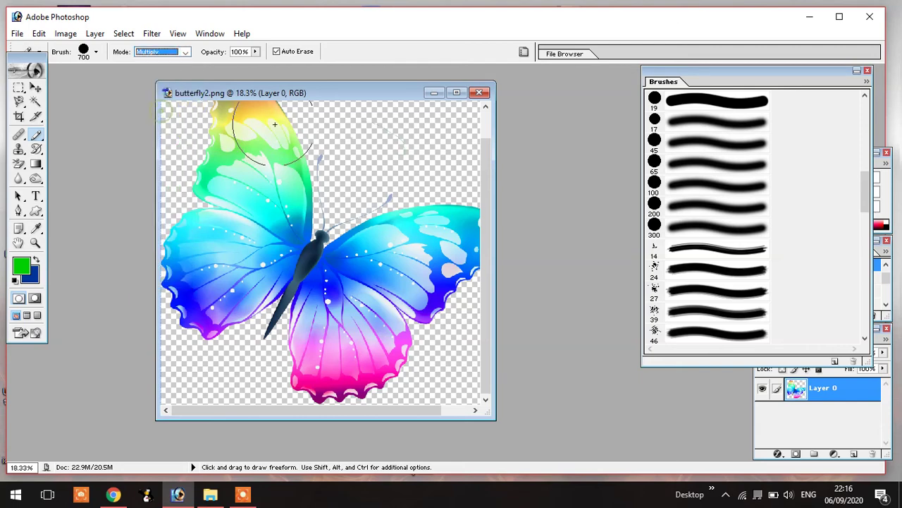
{"action": "mouse_move", "coordinate": [282, 134]}
{"action": "left_mouse_down"}
{"action": "mouse_move", "coordinate": [346, 134]}
{"action": "mouse_move", "coordinate": [378, 164]}
{"action": "mouse_move", "coordinate": [406, 173]}
{"action": "mouse_move", "coordinate": [420, 173]}
{"action": "mouse_move", "coordinate": [435, 142]}
{"action": "mouse_move", "coordinate": [431, 199]}
{"action": "left_mouse_up"}
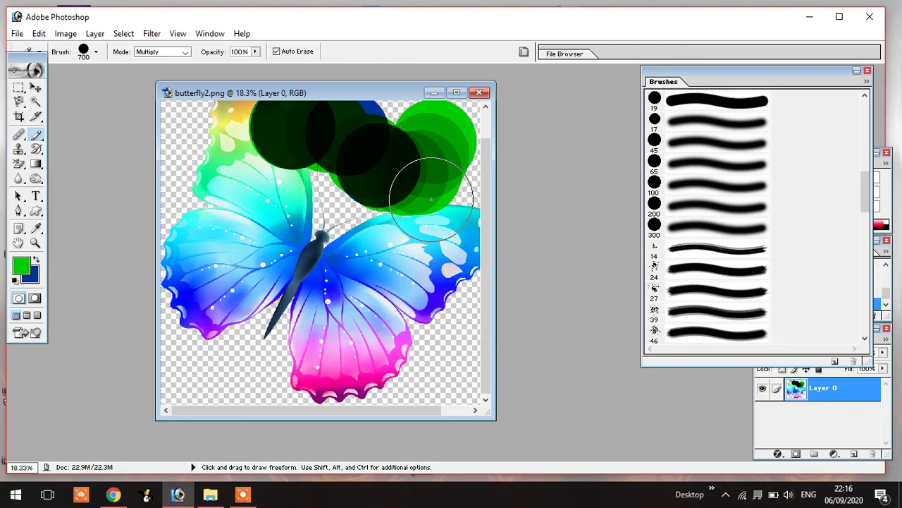
Undo all the Multiply circles to restore the clean butterfly image.
{"action": "key", "text": "ctrl+alt+z"}
{"action": "key", "text": "ctrl+alt+z"}
{"action": "key", "text": "ctrl+alt+z"}
{"action": "key", "text": "ctrl+alt+z"}
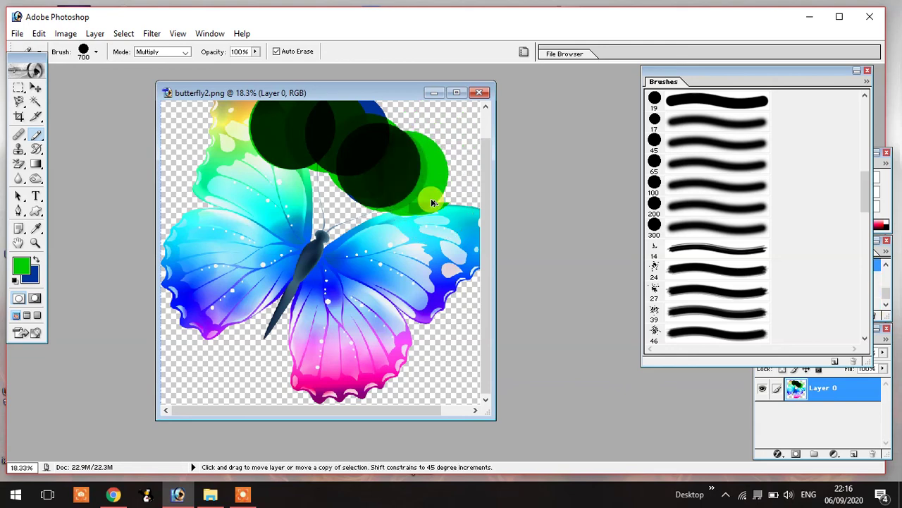
{"action": "key", "text": "ctrl+alt+z"}
{"action": "key", "text": "ctrl+alt+z"}
{"action": "key", "text": "ctrl+alt+z"}
{"action": "key", "text": "ctrl+alt+z"}
{"action": "key", "text": "ctrl+alt+z"}
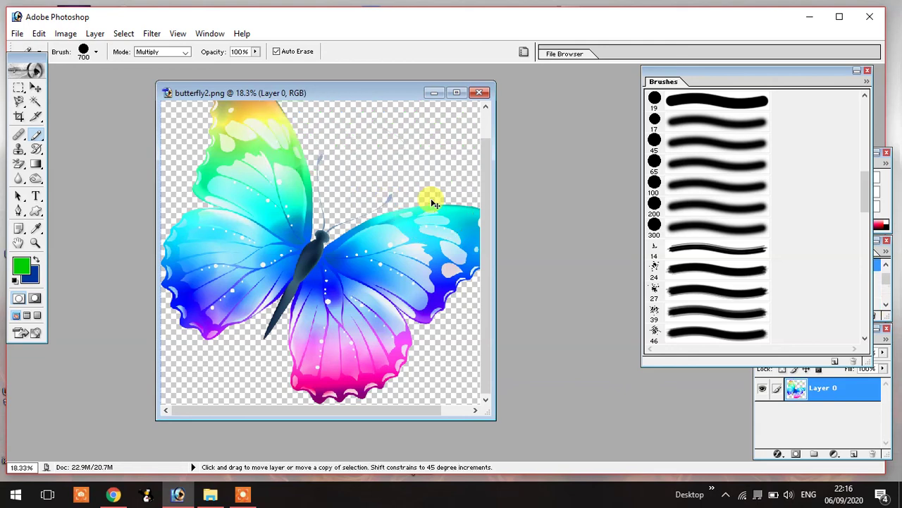
Set the pencil mode to Overlay and stamp a 700 px green circle between the butterfly's upper wings.
{"action": "left_click", "coordinate": [184, 52]}
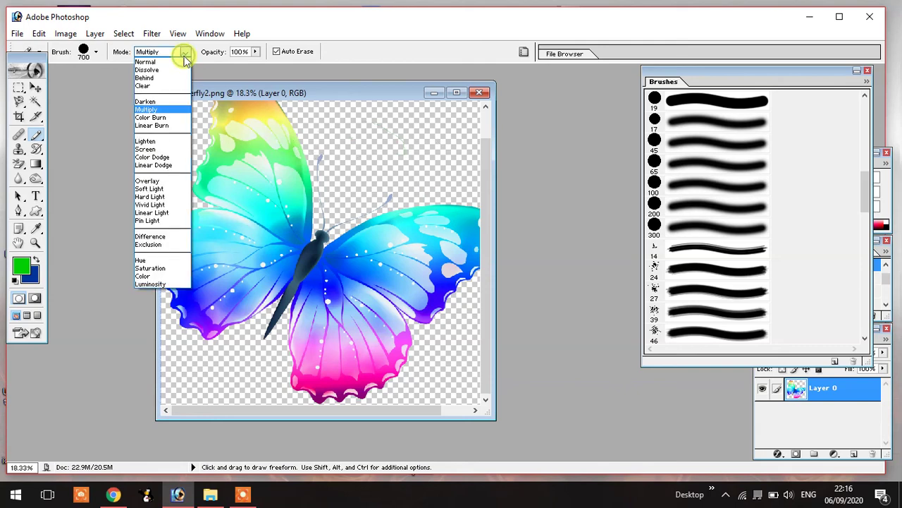
{"action": "left_click", "coordinate": [176, 181]}
{"action": "left_click", "coordinate": [356, 156]}
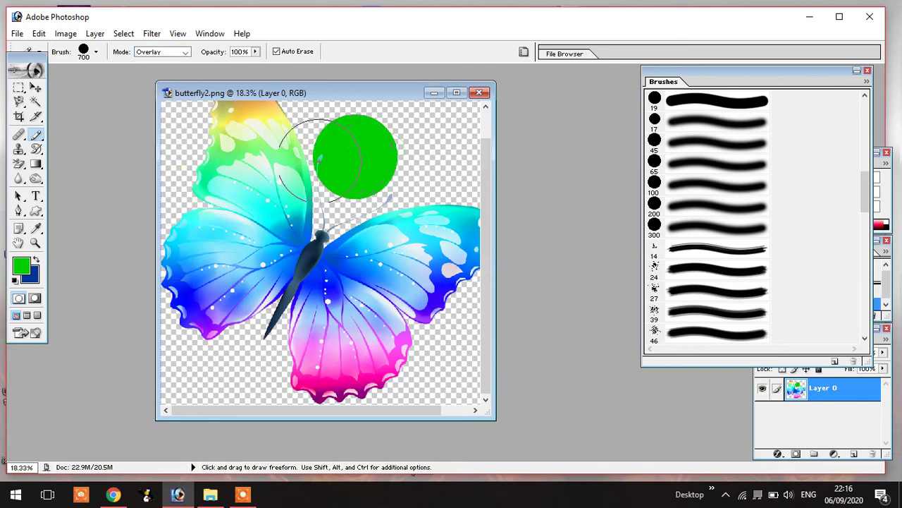
Paint overlapping 700 px Overlay circles from the gap between the wings across the upper left wing to the body.
{"action": "left_click", "coordinate": [304, 162]}
{"action": "mouse_move", "coordinate": [304, 162]}
{"action": "left_mouse_down"}
{"action": "mouse_move", "coordinate": [258, 153]}
{"action": "mouse_move", "coordinate": [246, 169]}
{"action": "mouse_move", "coordinate": [248, 242]}
{"action": "mouse_move", "coordinate": [261, 275]}
{"action": "left_mouse_up"}
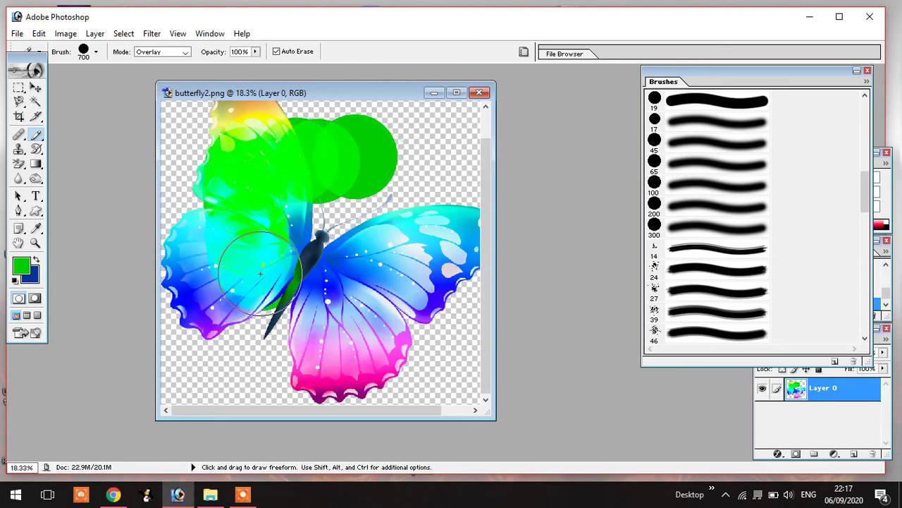
Step back through the history to remove all the Overlay circles from the butterfly image.
{"action": "key", "text": "ctrl"}
{"action": "key", "text": "ctrl+z"}
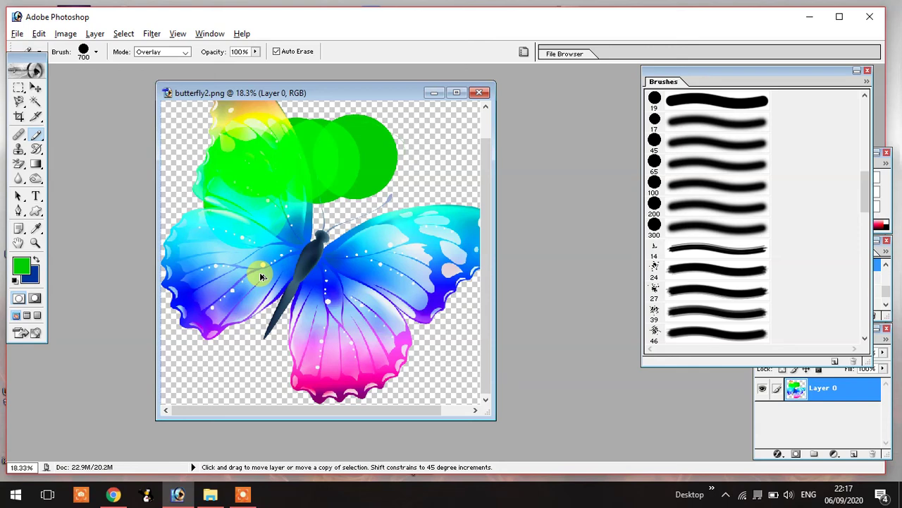
{"action": "key", "text": "ctrl+alt+z"}
{"action": "key", "text": "ctrl+alt+z"}
{"action": "key", "text": "ctrl+alt+z"}
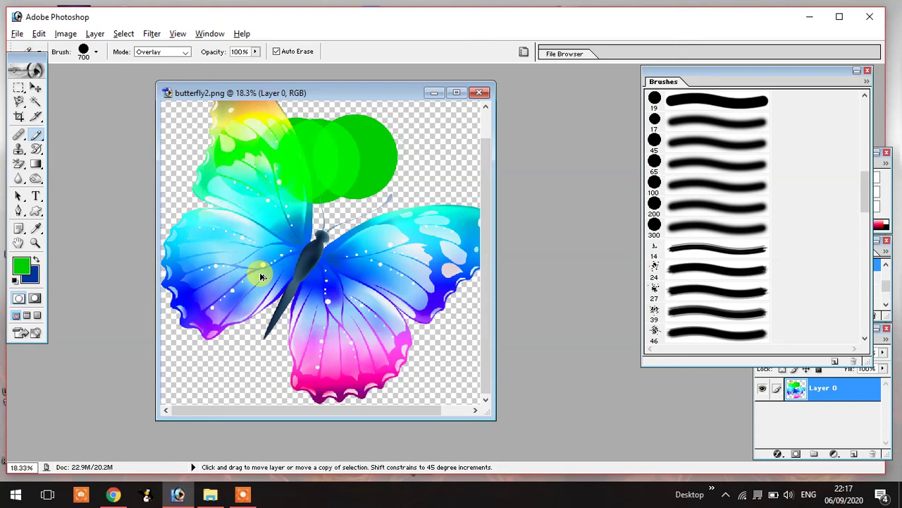
{"action": "key", "text": "ctrl+alt+z"}
{"action": "key", "text": "ctrl+alt+z"}
{"action": "key", "text": "ctrl+alt+z"}
{"action": "key", "text": "ctrl+alt+z"}
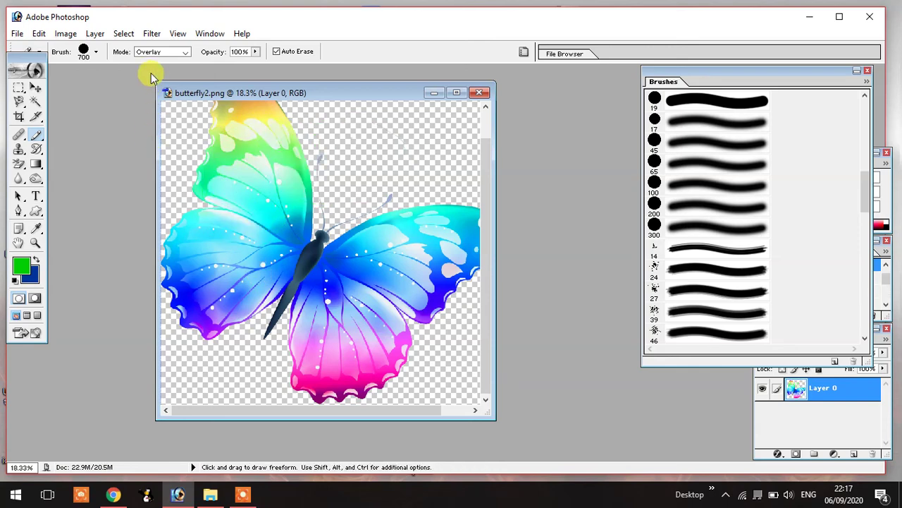
Set the pencil mode to Difference and stamp overlapping 700 px green circles around the butterfly, from the upper left wing to the right wing and body.
{"action": "left_click", "coordinate": [186, 52]}
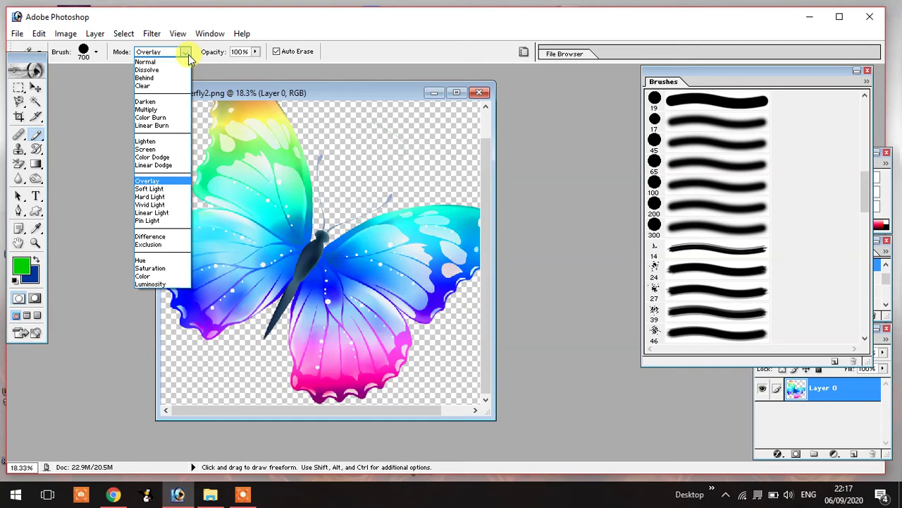
{"action": "left_click", "coordinate": [150, 236]}
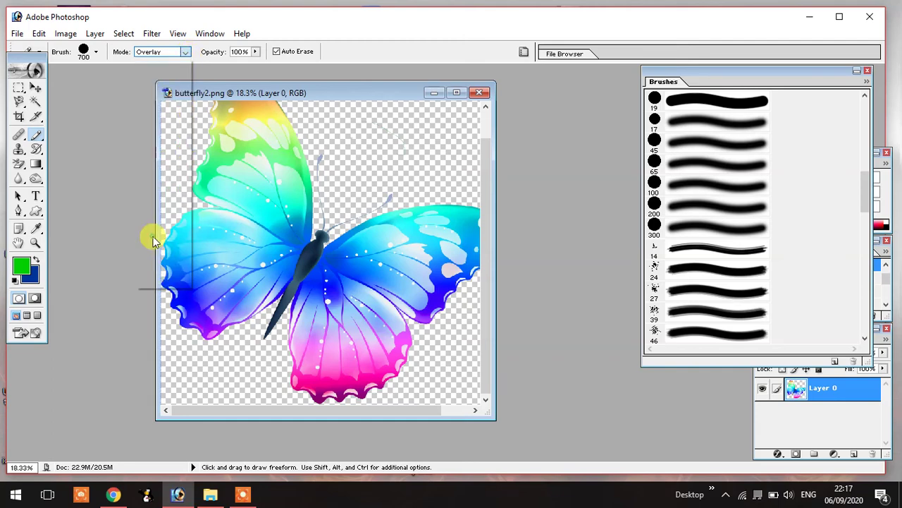
{"action": "left_click", "coordinate": [334, 181]}
{"action": "left_click", "coordinate": [310, 175]}
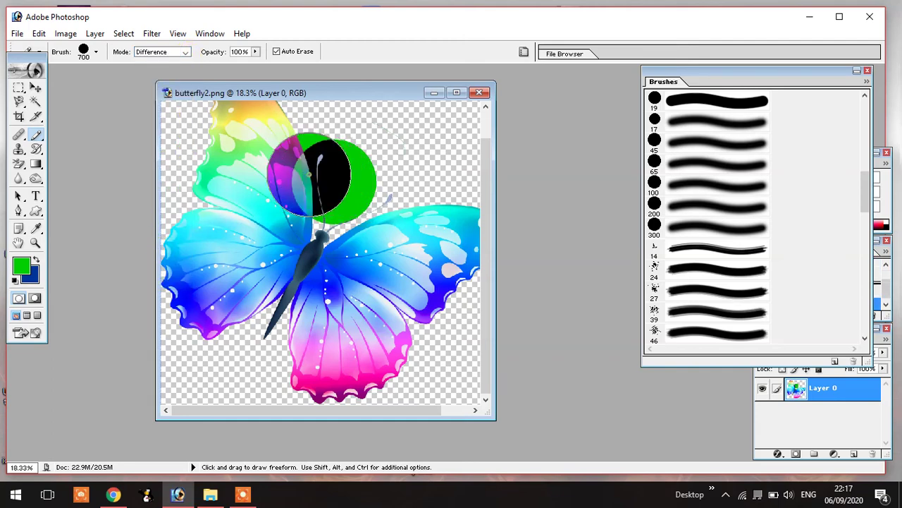
{"action": "left_click", "coordinate": [270, 156]}
{"action": "left_click", "coordinate": [243, 143]}
{"action": "left_click", "coordinate": [202, 151]}
{"action": "left_click", "coordinate": [206, 222]}
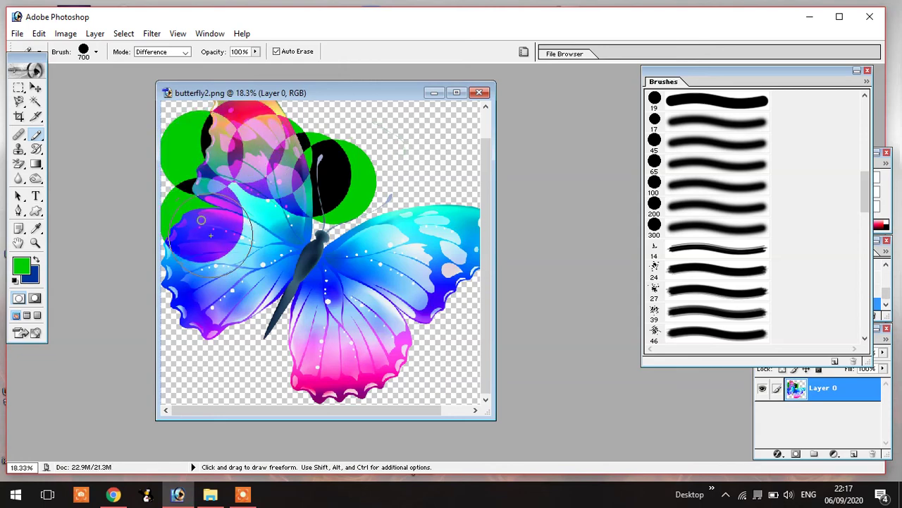
{"action": "left_click", "coordinate": [242, 263]}
{"action": "left_click", "coordinate": [285, 292]}
{"action": "left_click", "coordinate": [327, 309]}
{"action": "left_click", "coordinate": [363, 302]}
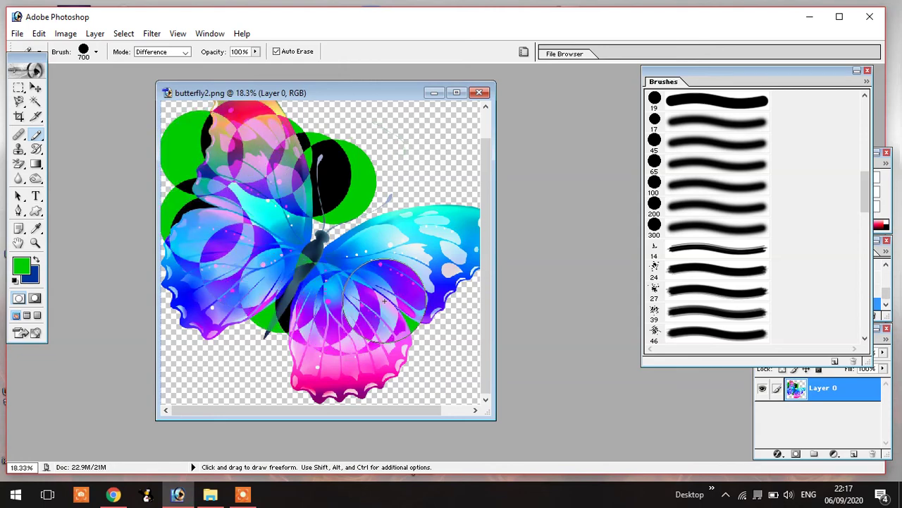
{"action": "left_click", "coordinate": [399, 280]}
{"action": "left_click", "coordinate": [425, 253]}
{"action": "left_click", "coordinate": [437, 239]}
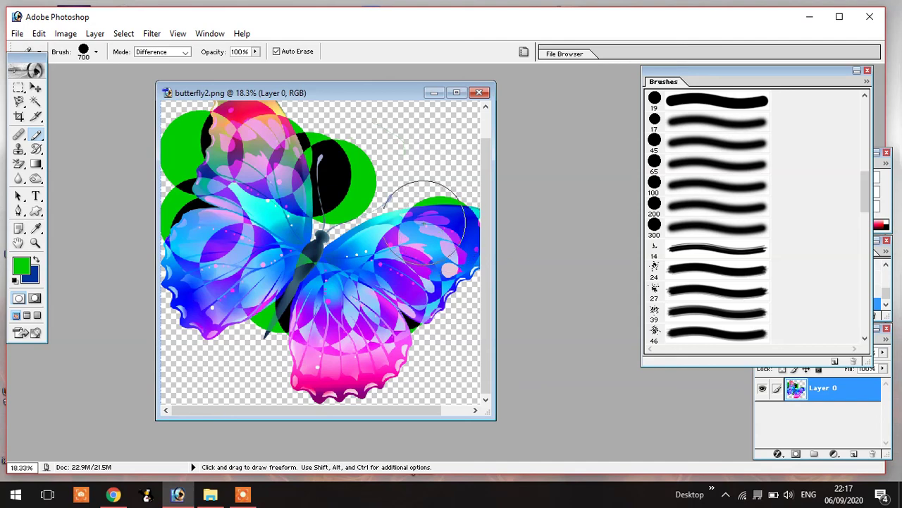
{"action": "left_click", "coordinate": [385, 223]}
{"action": "left_click", "coordinate": [358, 255]}
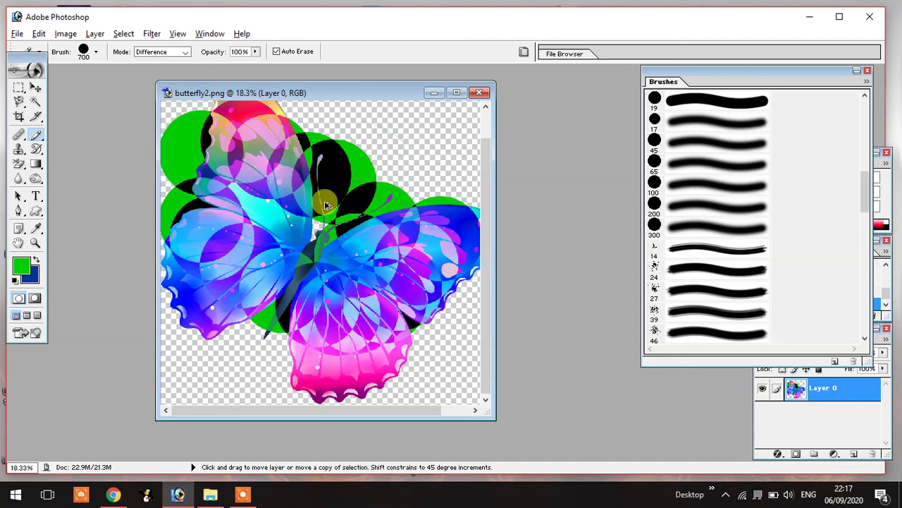
Undo the last several Difference circles on the right wing and beside the body.
{"action": "key", "text": "ctrl+z"}
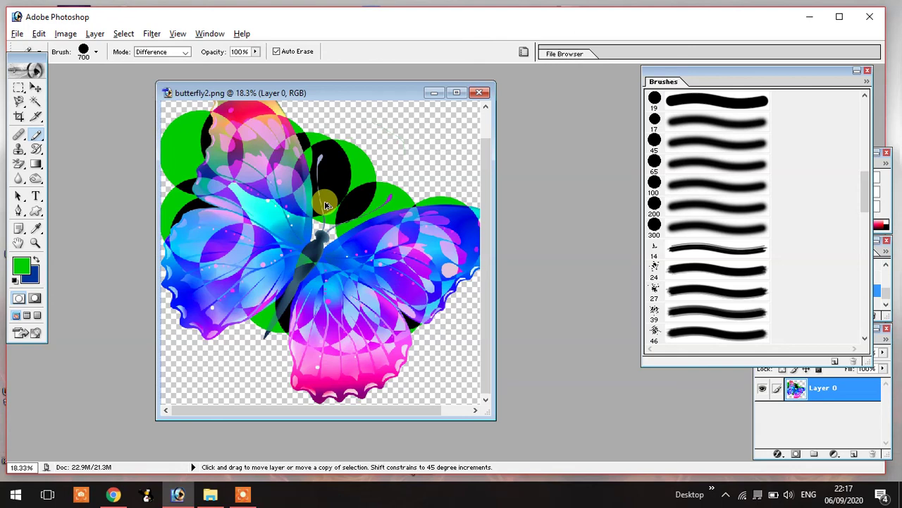
{"action": "key", "text": "ctrl+alt+z"}
{"action": "key", "text": "ctrl+alt+z"}
{"action": "key", "text": "ctrl+alt+z"}
{"action": "key", "text": "ctrl+alt+z"}
{"action": "key", "text": "ctrl+alt+z"}
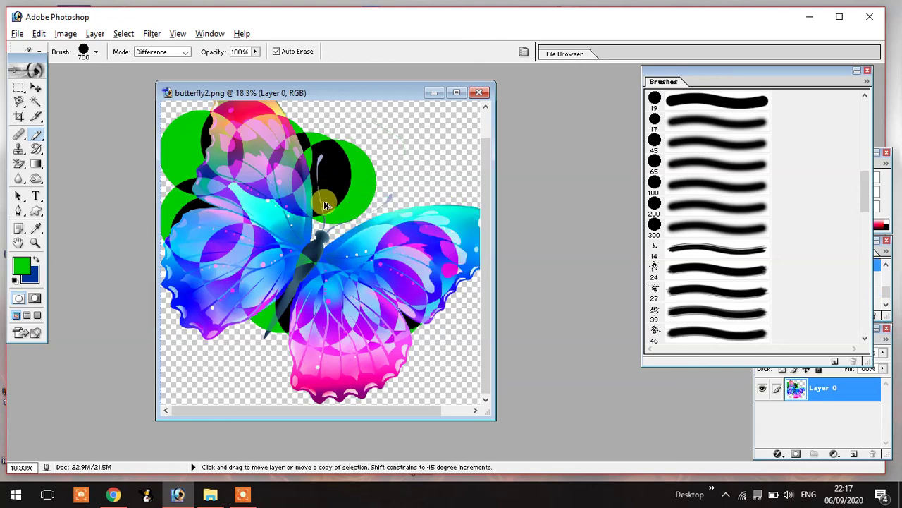
Set the pencil mode to Hue and paint a 700 px green stroke from the upper right area across the body to the lower right wing.
{"action": "left_click", "coordinate": [185, 51]}
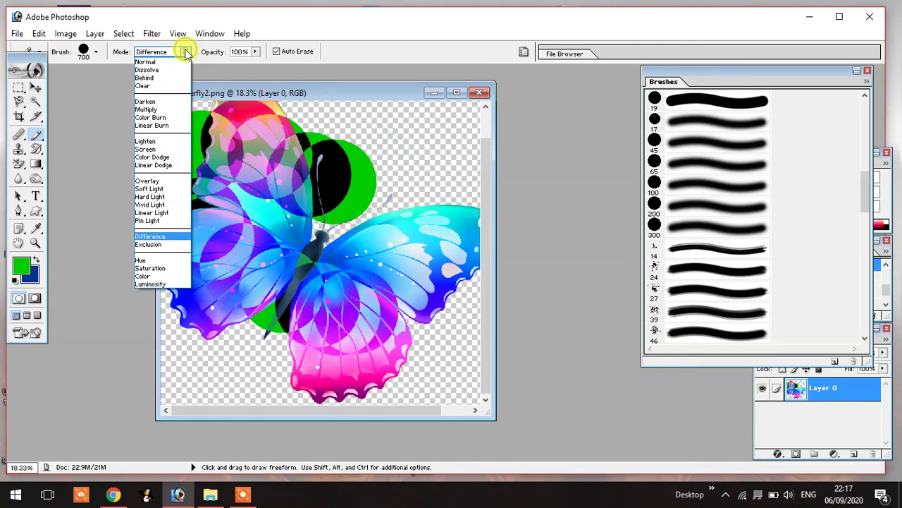
{"action": "left_click", "coordinate": [167, 260]}
{"action": "mouse_move", "coordinate": [442, 147]}
{"action": "left_mouse_down"}
{"action": "mouse_move", "coordinate": [349, 127]}
{"action": "mouse_move", "coordinate": [330, 278]}
{"action": "mouse_move", "coordinate": [405, 331]}
{"action": "mouse_move", "coordinate": [380, 320]}
{"action": "left_mouse_up"}
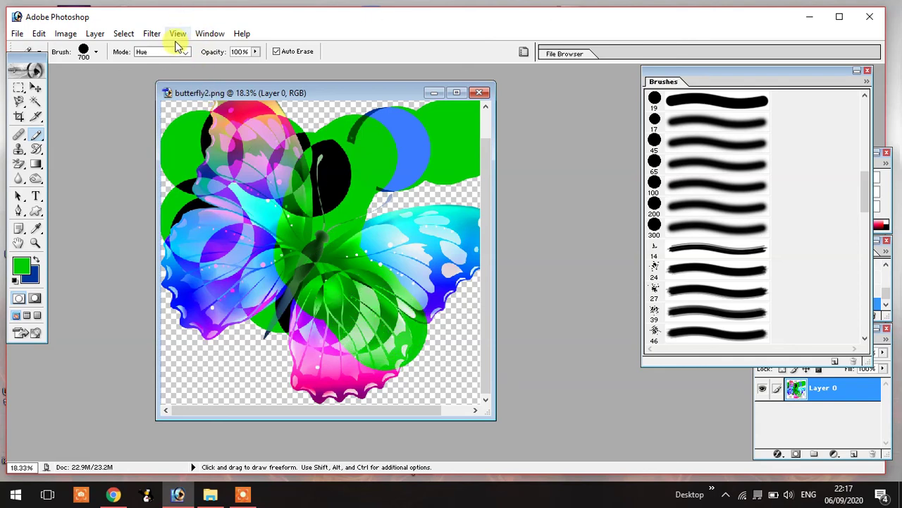
Reduce the pencil opacity to 46% and paint translucent Hue strokes over the upper left wing, right wing and lower body.
{"action": "left_click", "coordinate": [255, 52]}
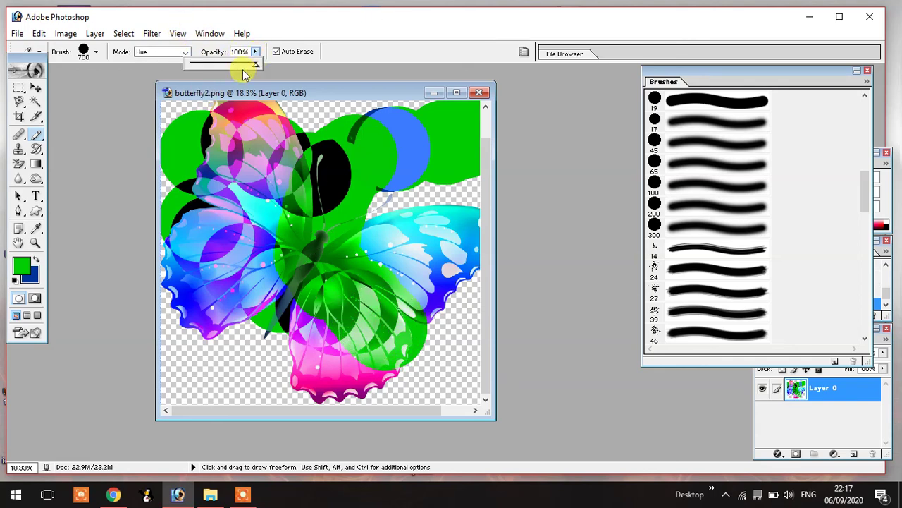
{"action": "left_click_drag", "start_coordinate": [241, 68], "coordinate": [223, 69]}
{"action": "mouse_move", "coordinate": [260, 124]}
{"action": "left_mouse_down"}
{"action": "mouse_move", "coordinate": [282, 167]}
{"action": "mouse_move", "coordinate": [299, 134]}
{"action": "mouse_move", "coordinate": [320, 162]}
{"action": "mouse_move", "coordinate": [334, 233]}
{"action": "mouse_move", "coordinate": [373, 248]}
{"action": "mouse_move", "coordinate": [415, 230]}
{"action": "mouse_move", "coordinate": [437, 282]}
{"action": "mouse_move", "coordinate": [386, 384]}
{"action": "mouse_move", "coordinate": [280, 318]}
{"action": "left_mouse_up"}
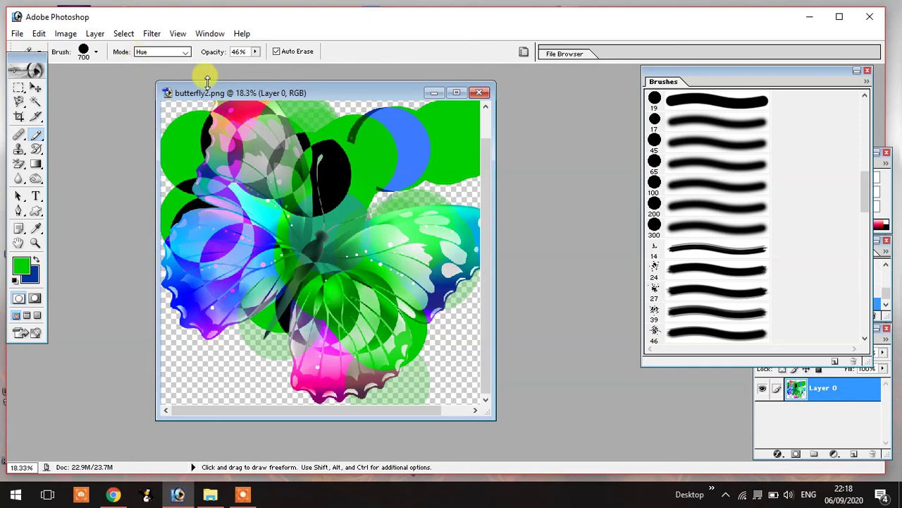
Close the butterfly2.png document.
{"action": "left_click", "coordinate": [484, 93]}
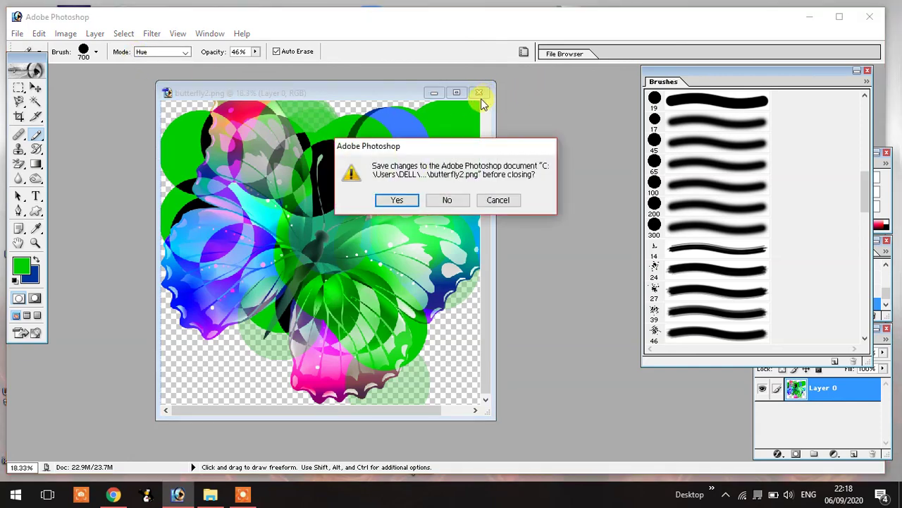